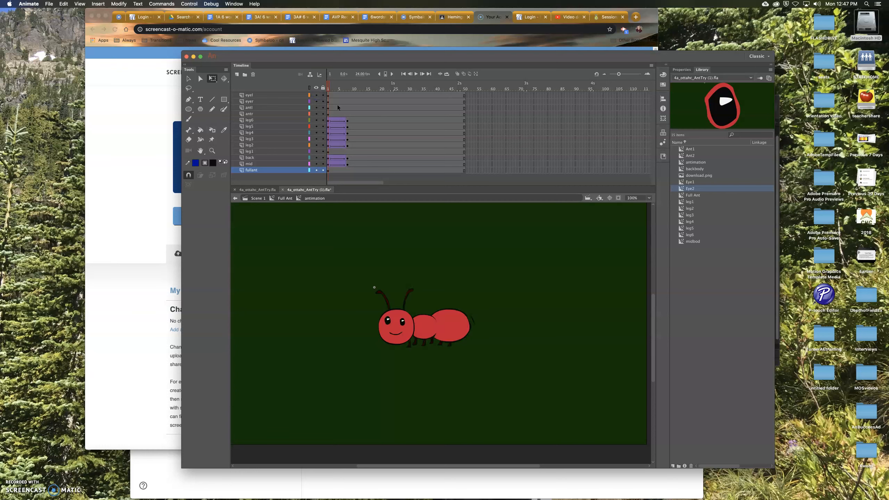
- Insert a keyframe on the fullant layer a few frames into the timeline and select the ant's head
left_click(338, 170)
right_click(338, 170)
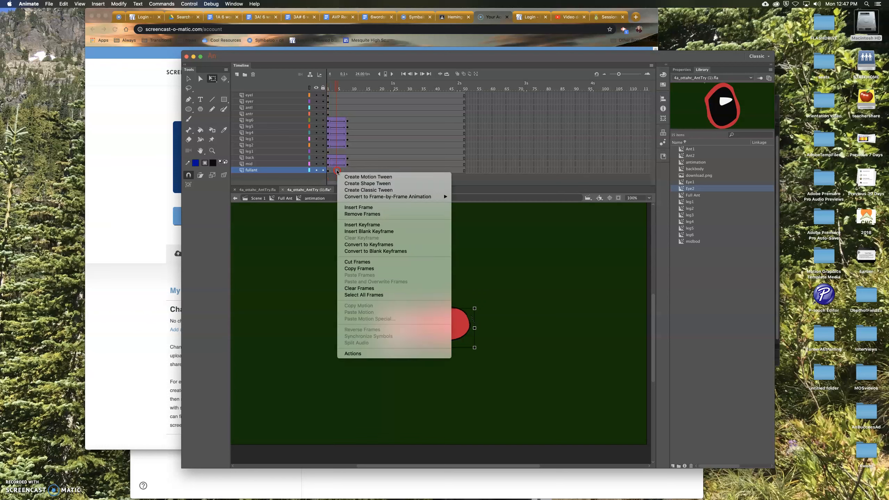
left_click(352, 225)
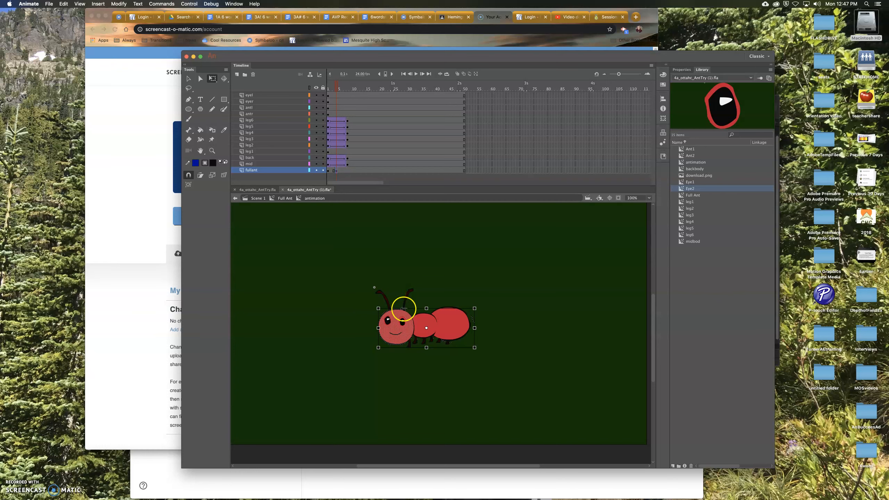
mouse_move(338, 85)
left_mouse_down()
mouse_move(349, 87)
mouse_move(337, 86)
left_mouse_up()
left_click(387, 323)
left_click(394, 339)
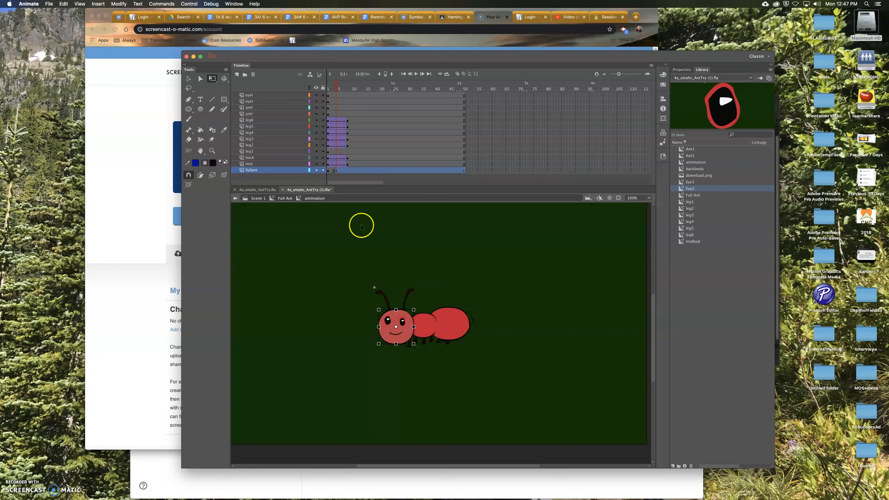
- Insert keyframes at the same frame on the eye2 and eye1 layers
left_click(336, 101)
right_click(336, 101)
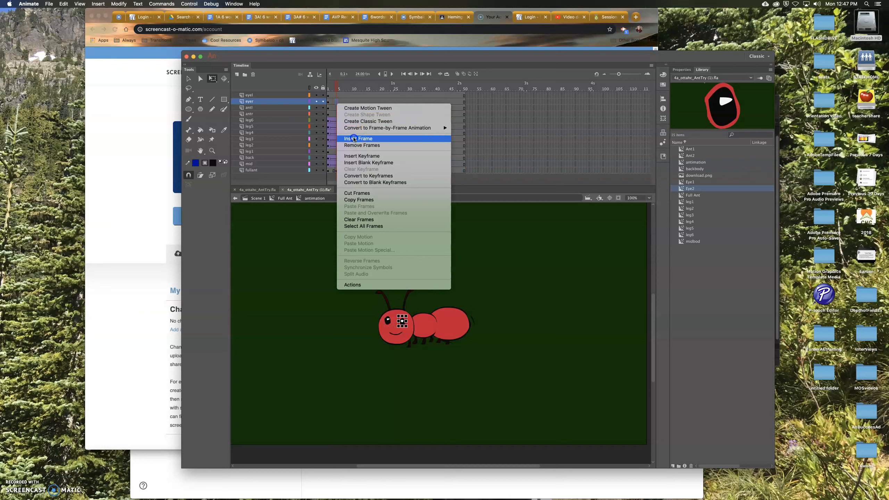
left_click(358, 156)
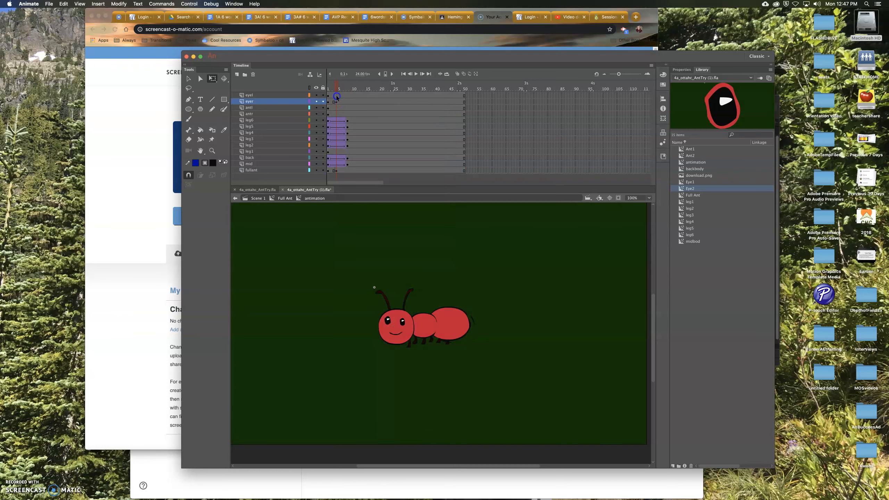
left_click(337, 96)
right_click(337, 96)
left_click(357, 151)
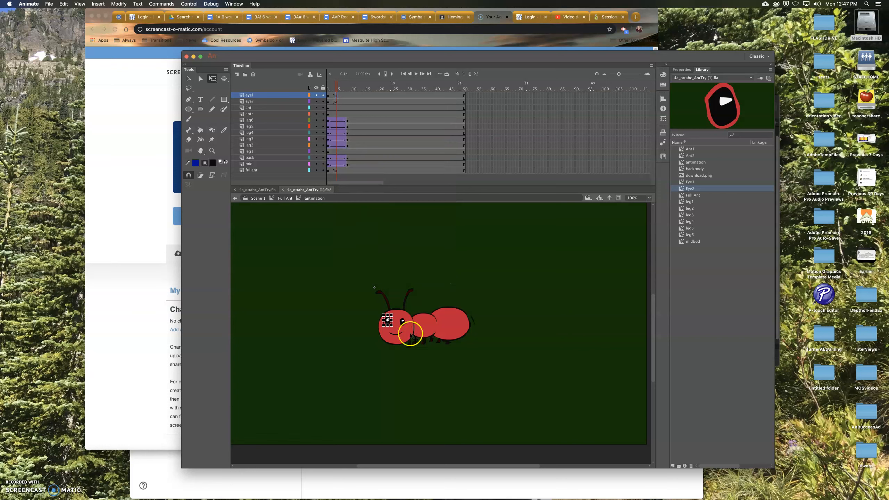
- Select the head, eyes and antennae together and nudge them upward three steps, then deselect
left_click(393, 334)
left_click(382, 326)
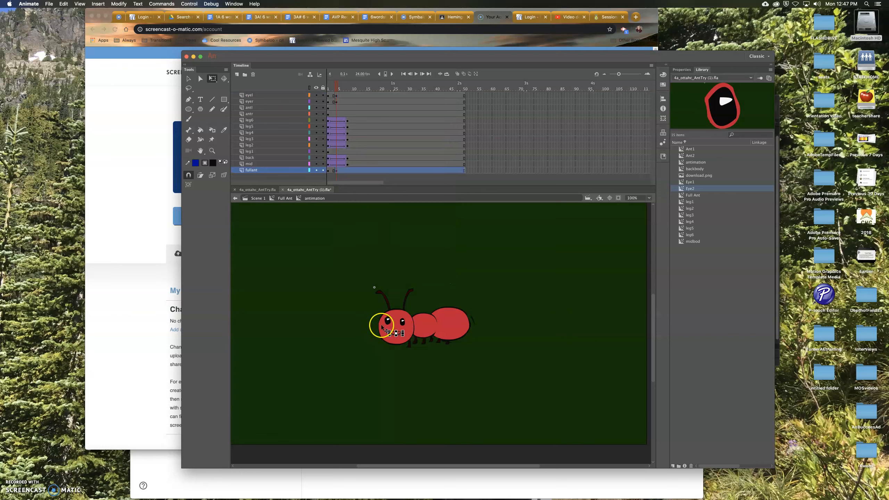
left_click(382, 326)
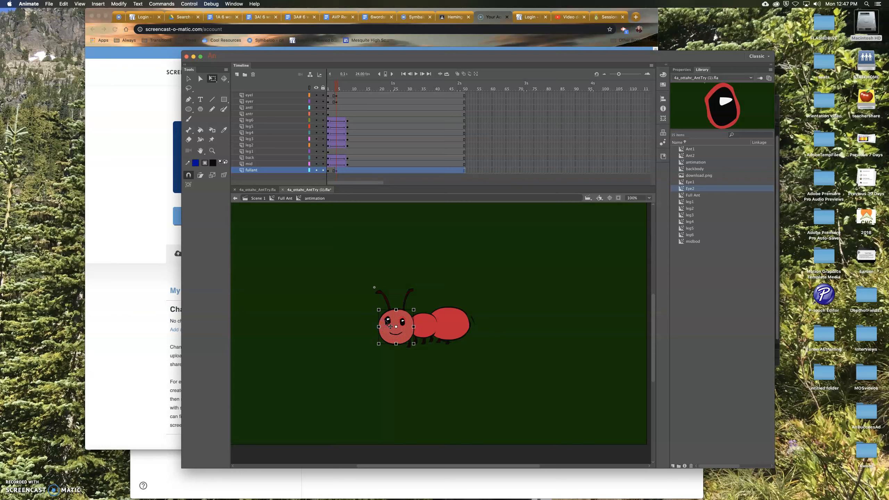
left_click(388, 321, "shift")
left_click(404, 321, "shift")
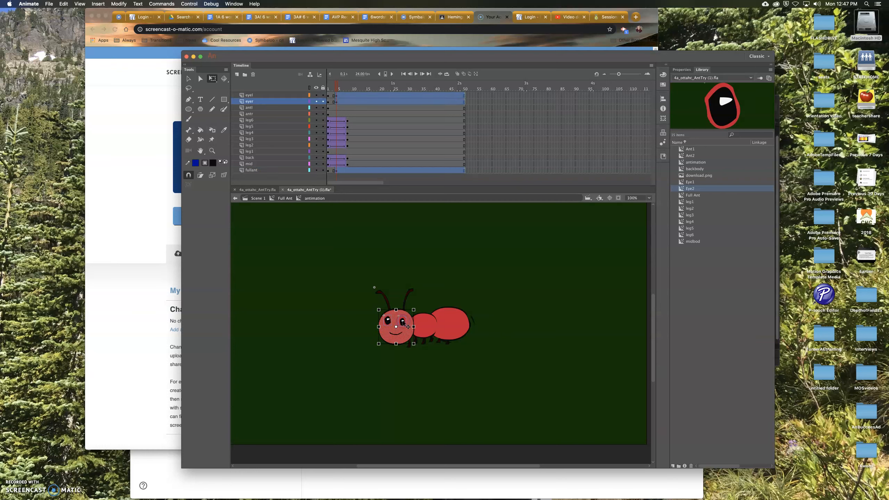
left_click(396, 332, "shift")
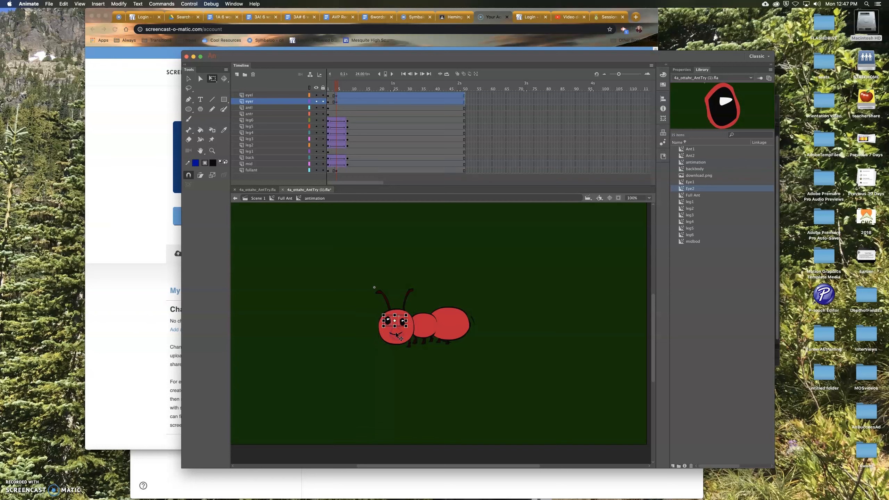
left_click(357, 308)
left_click_drag(359, 277, 404, 362)
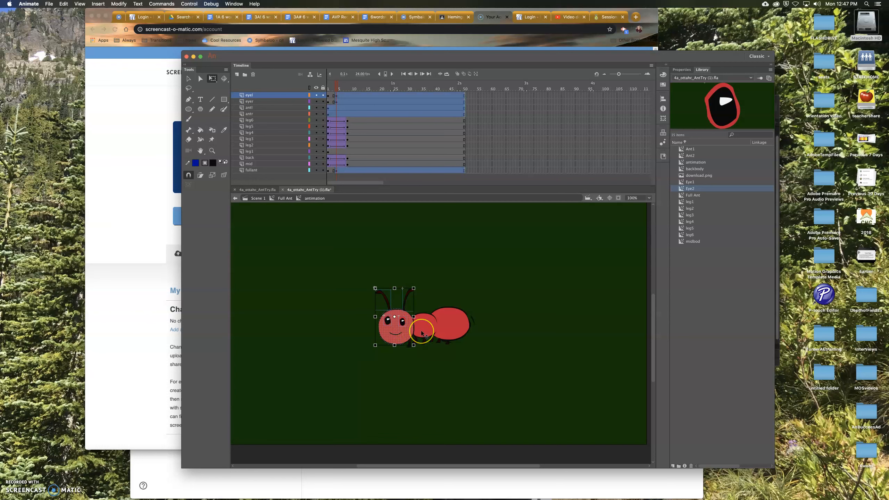
key("Up")
key("Up")
key("Up")
key("Up")
key("Up")
key("Up")
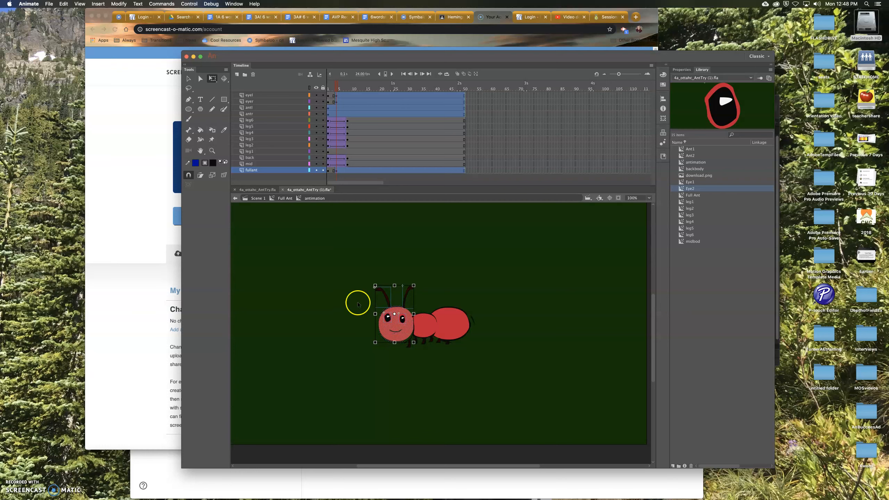
left_click_drag(415, 343, 414, 346)
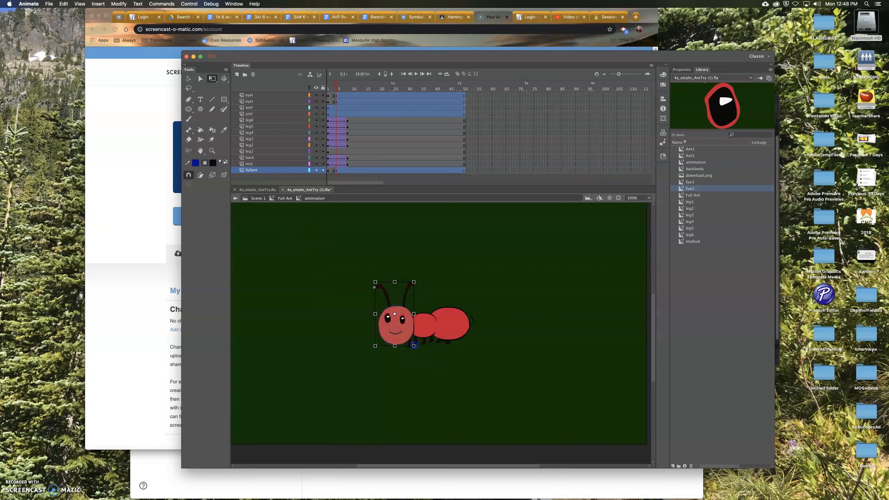
left_click(450, 374)
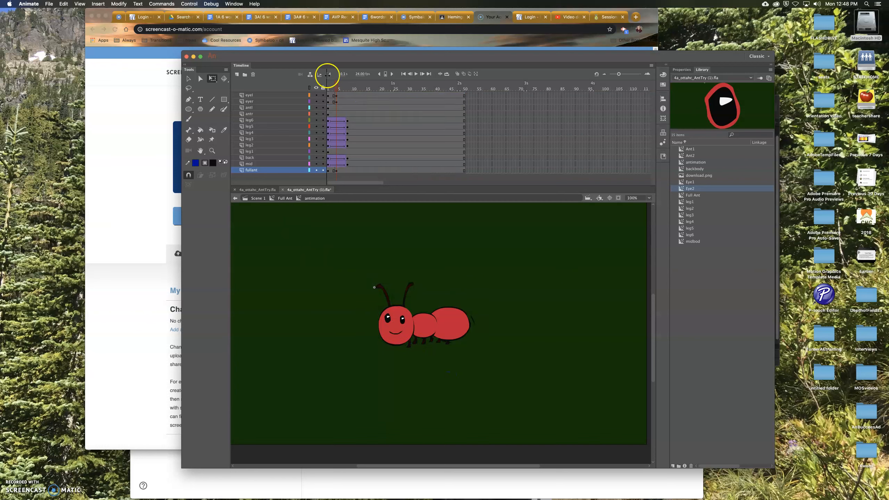
- Create classic tweens on the eye1 and eye2 layers
left_click(333, 94)
right_click(333, 96)
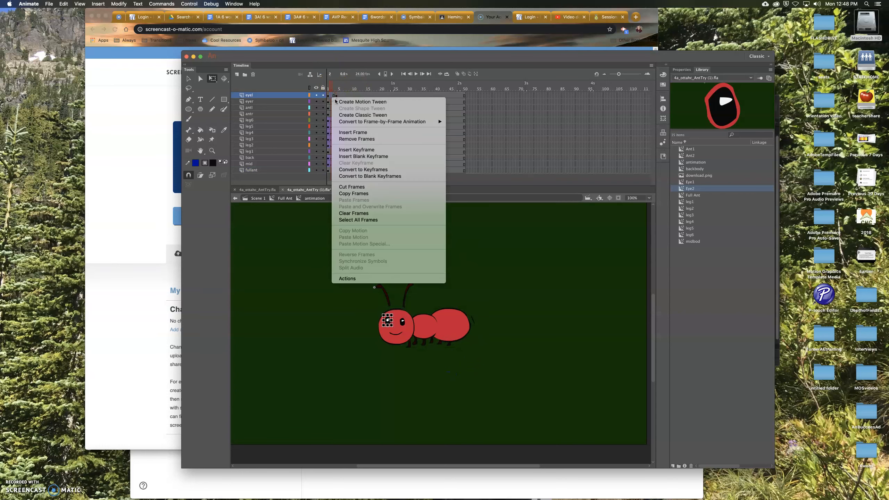
left_click(345, 115)
right_click(331, 103)
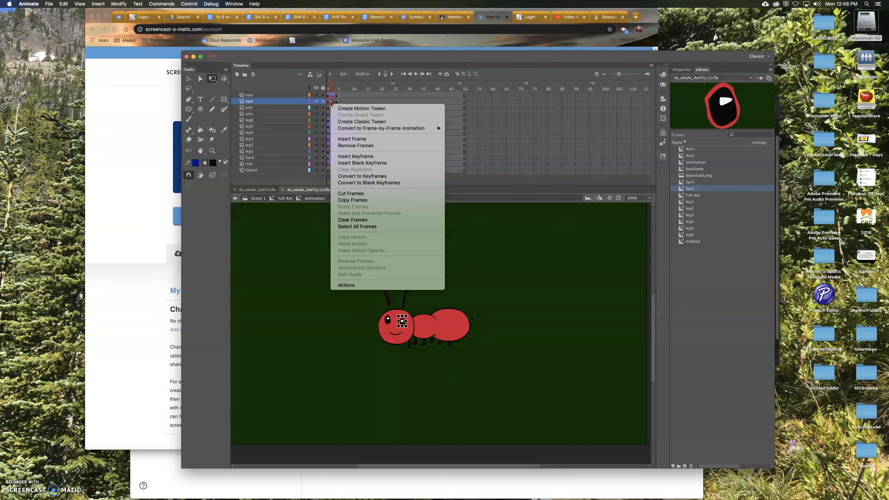
left_click(343, 122)
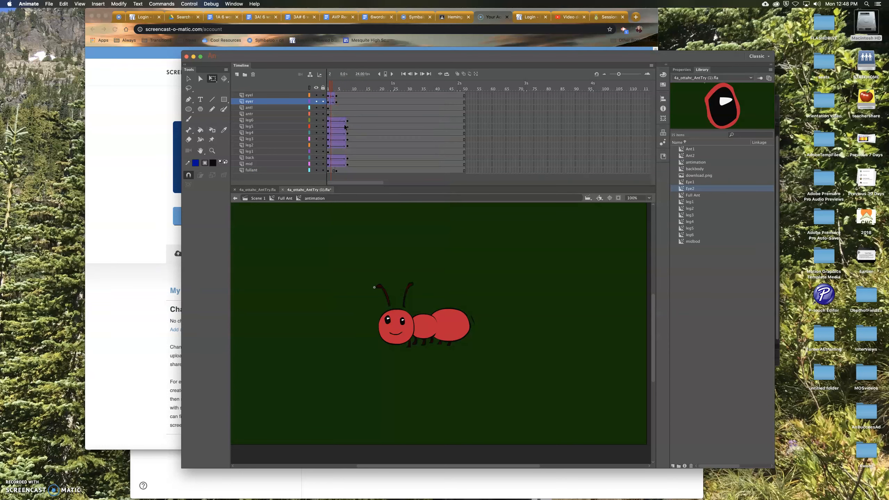
- Create a classic tween on the fullant layer, accepting conversion of its content to a symbol
right_click(334, 172)
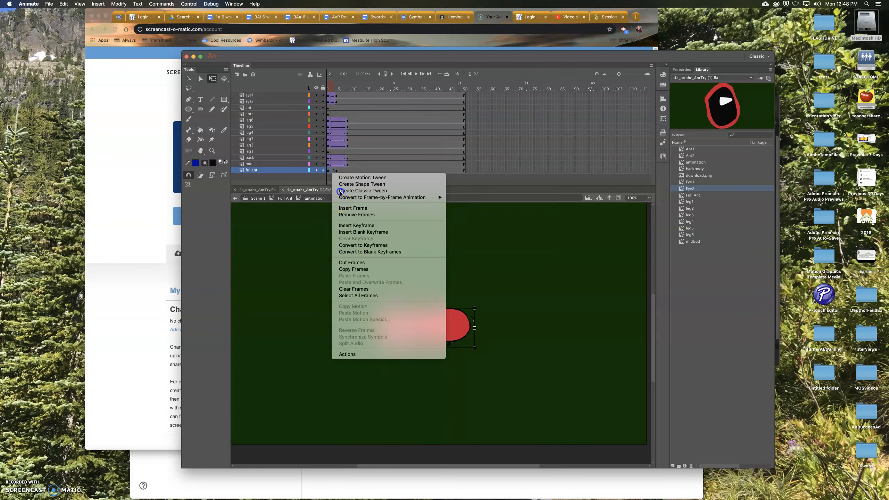
left_click(350, 178)
left_click(335, 85)
left_click(491, 362)
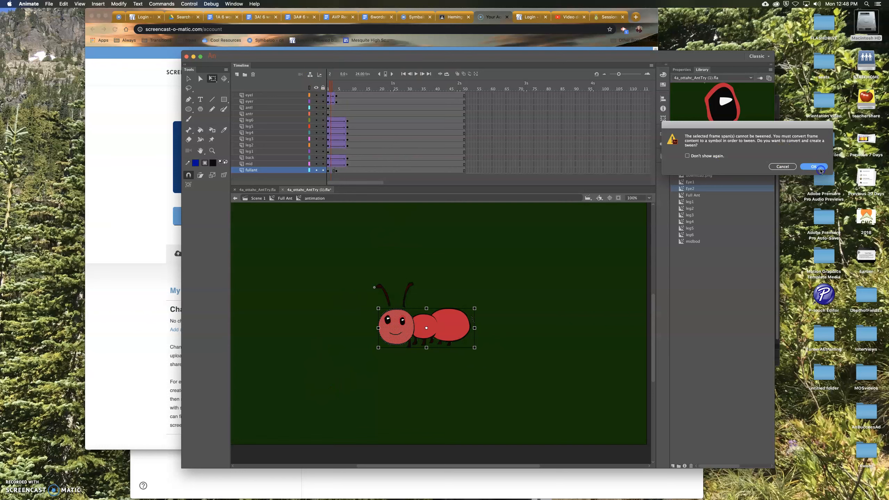
left_click(820, 167)
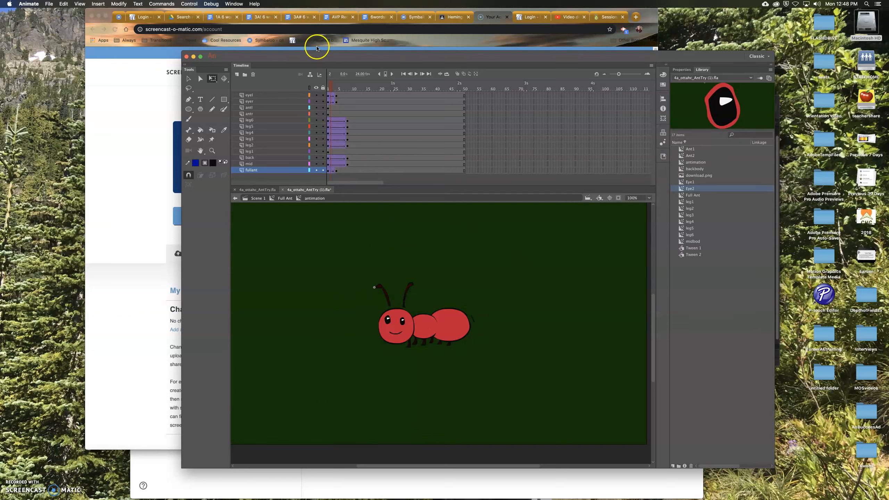
left_click(343, 86)
left_click_drag(342, 87, 327, 88)
left_click(328, 108)
left_click(345, 114)
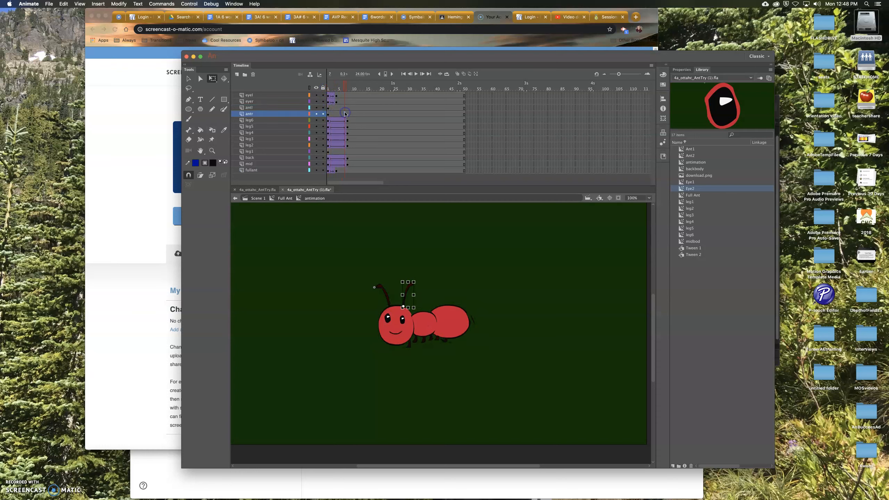
left_click(327, 107)
left_click(387, 299)
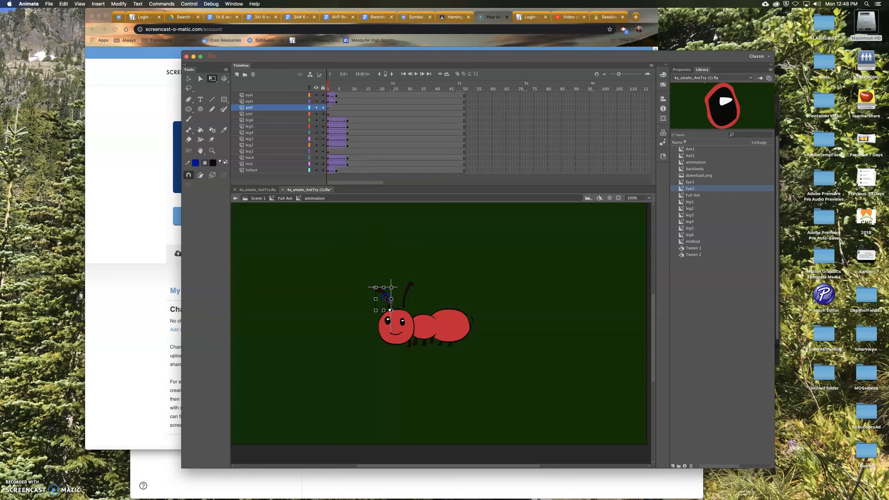
left_click(406, 293)
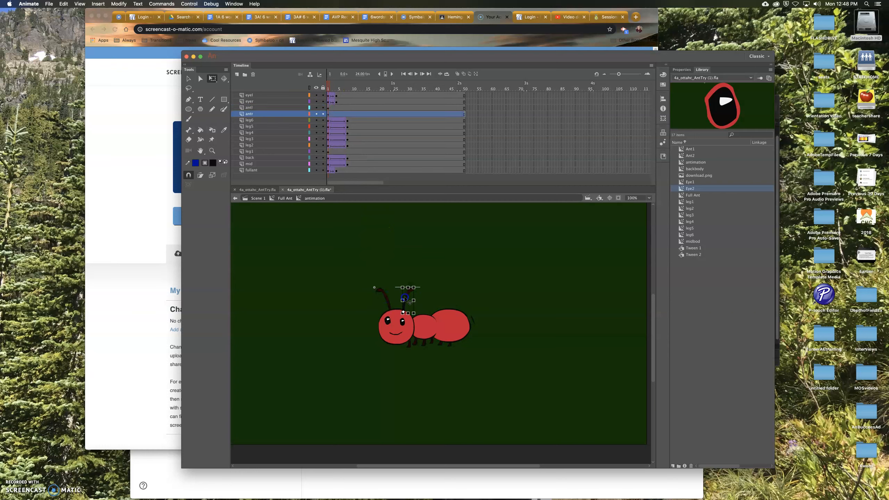
left_click(336, 86)
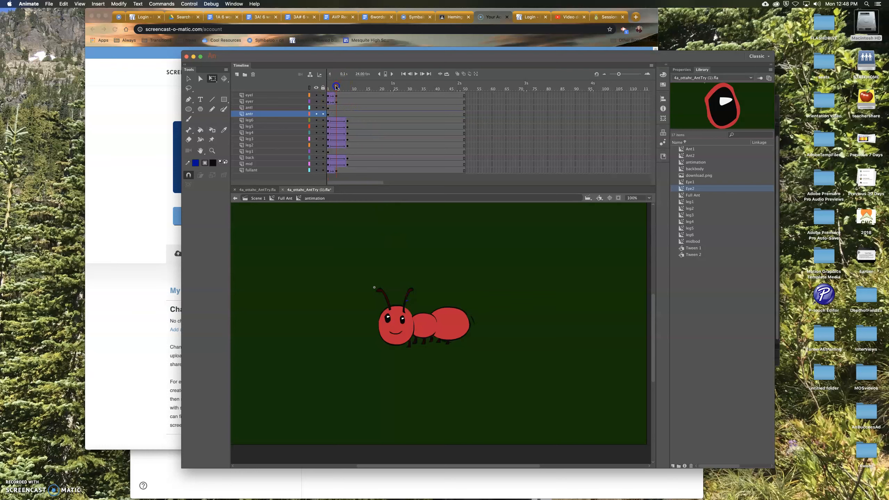
- Insert keyframes at the later frame on the ant1 and ant2 antenna layers
left_click(337, 108)
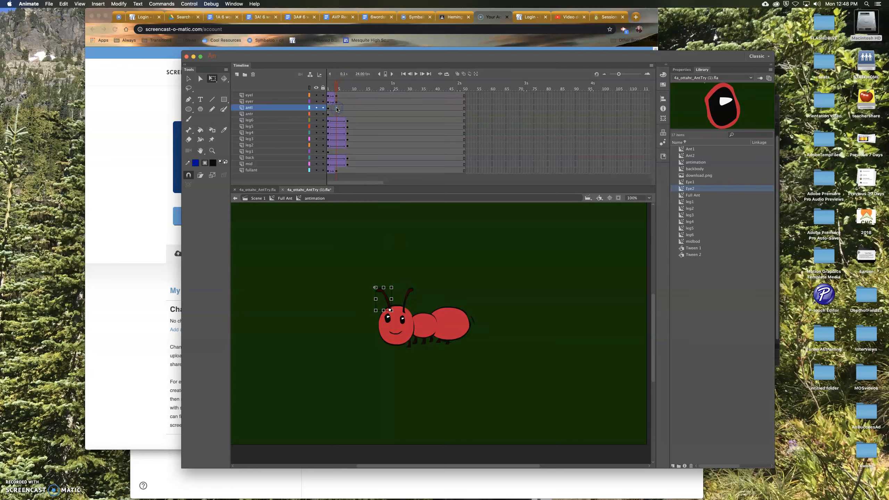
right_click(337, 109)
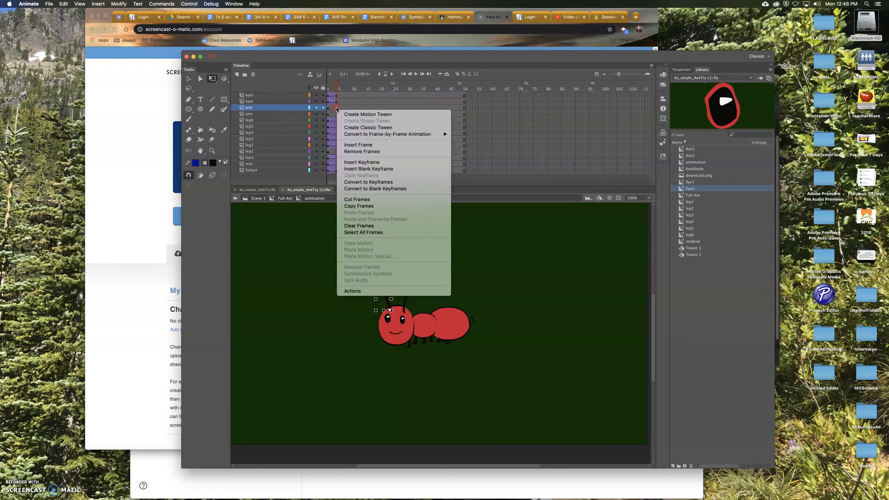
left_click(361, 162)
left_click(338, 115)
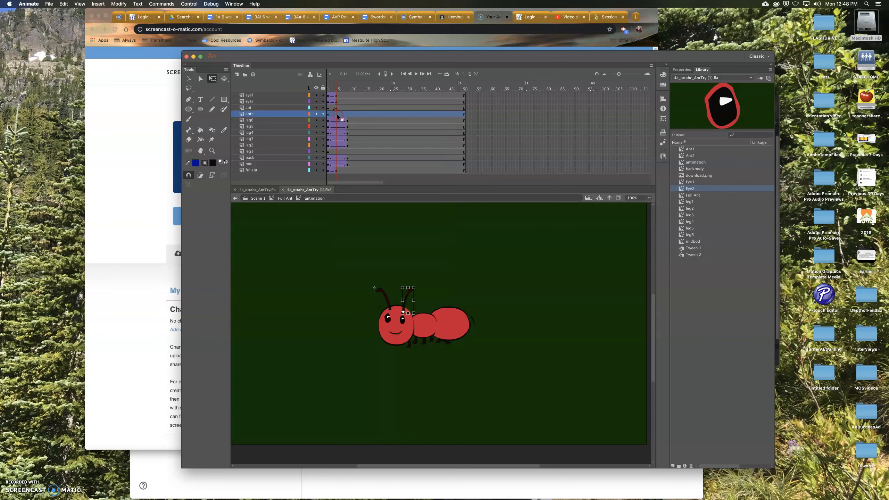
right_click(338, 115)
left_click(361, 169)
- Tilt the left antenna outward to the left and create a classic tween on the ant1 layer
left_click_drag(409, 296, 383, 288)
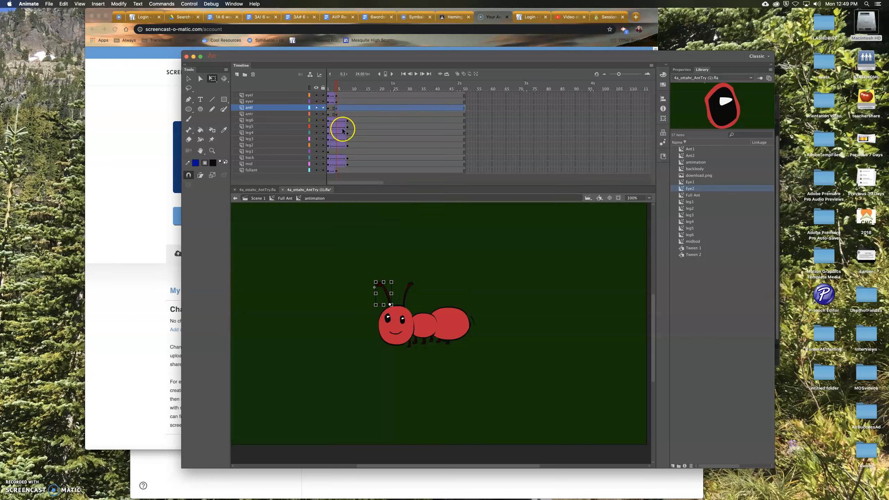
left_click_drag(385, 288, 371, 279)
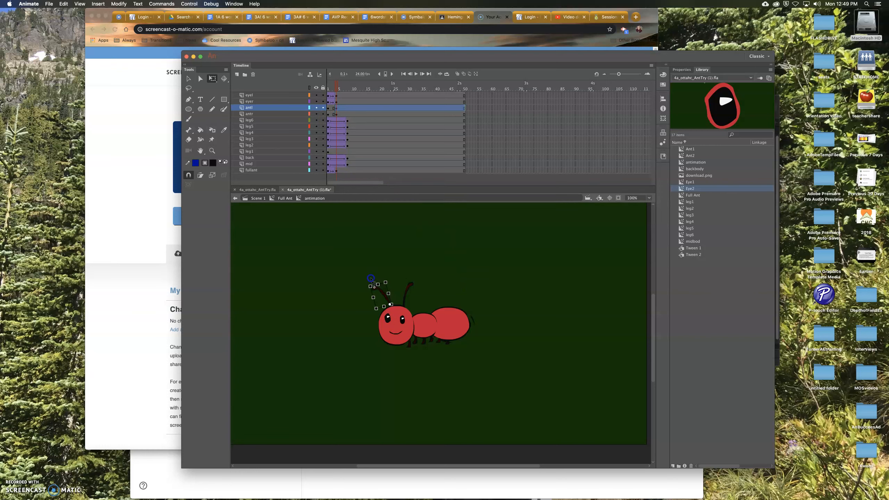
right_click(330, 109)
left_click(332, 117)
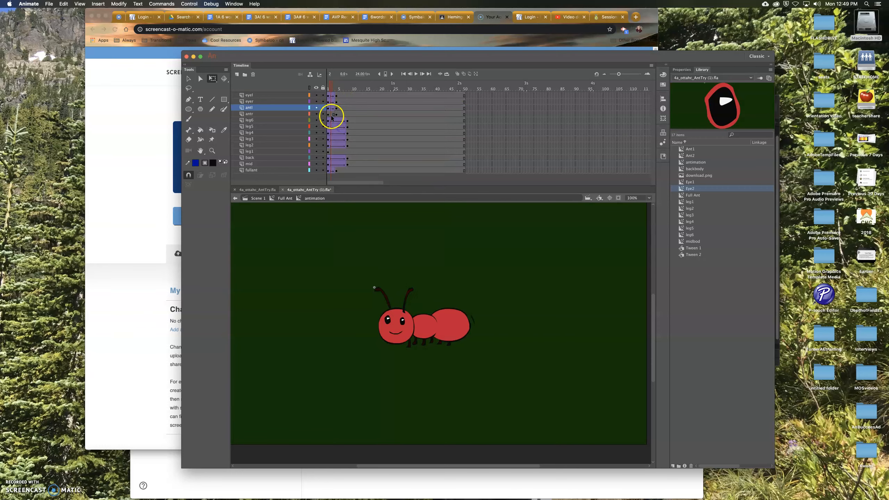
- Create a classic tween on the ant2 layer
left_click(332, 114)
right_click(332, 115)
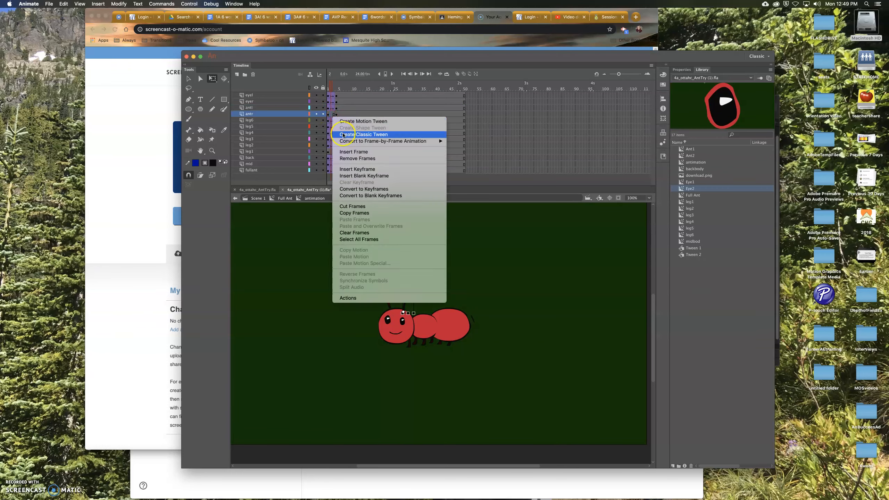
mouse_move(332, 89)
left_mouse_down()
mouse_move(344, 90)
mouse_move(330, 95)
left_mouse_up()
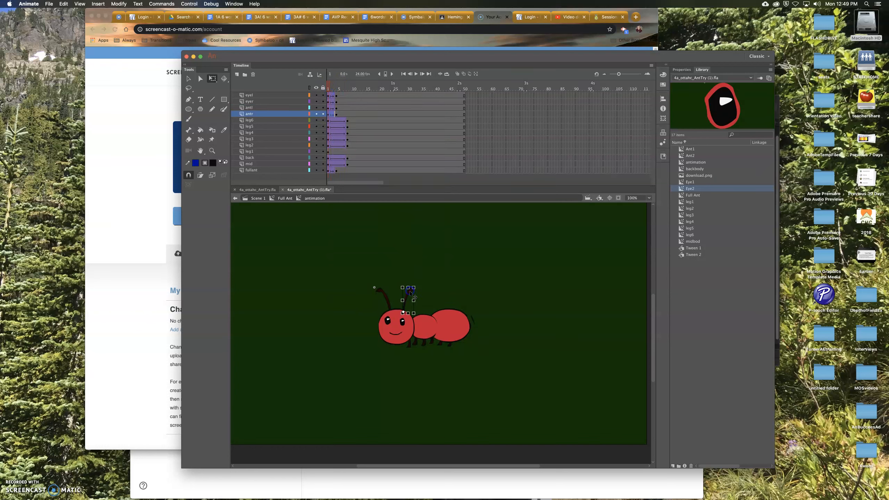
- Tilt the right antenna slightly outward at the later keyframe and scrub the timeline to preview
left_click(336, 114)
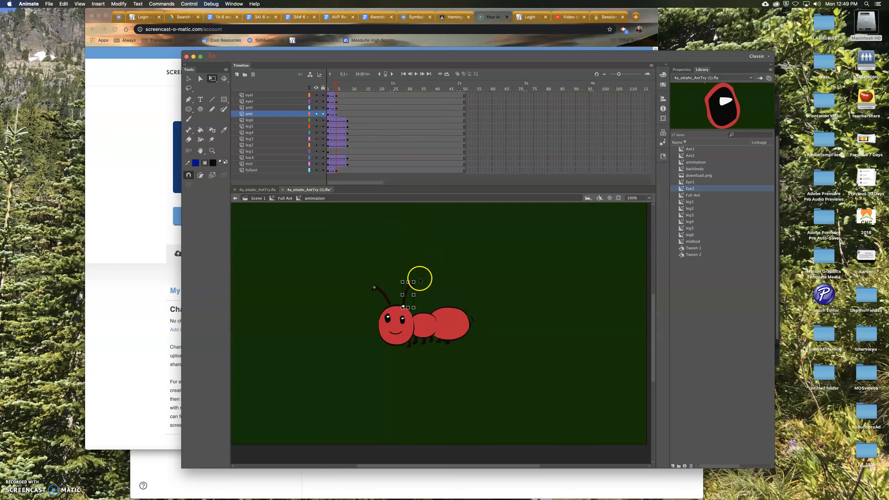
left_click_drag(420, 280, 425, 285)
left_click_drag(335, 153, 328, 153)
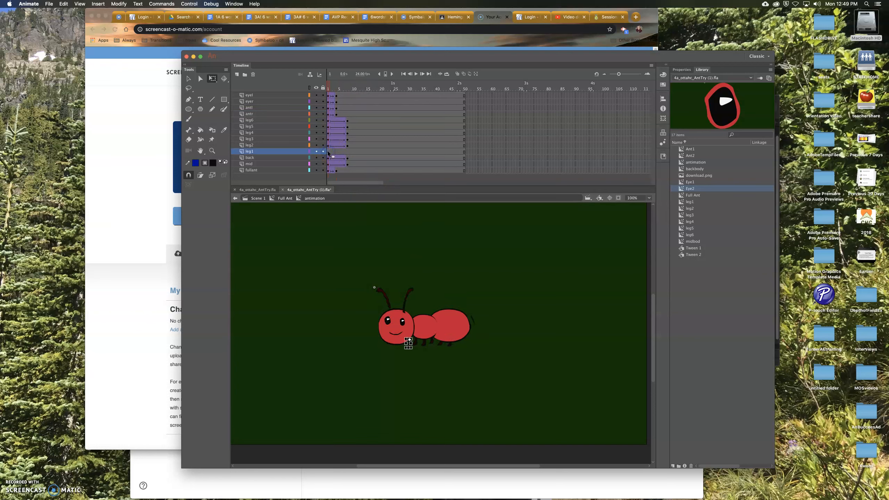
left_click_drag(328, 85, 351, 110)
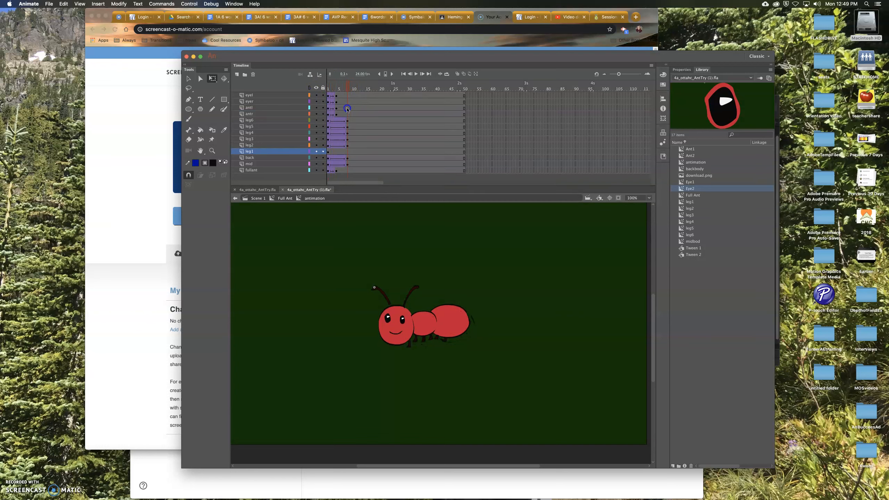
- Insert a keyframe at the later frame on the leg1 layer
left_click(347, 152)
right_click(348, 153)
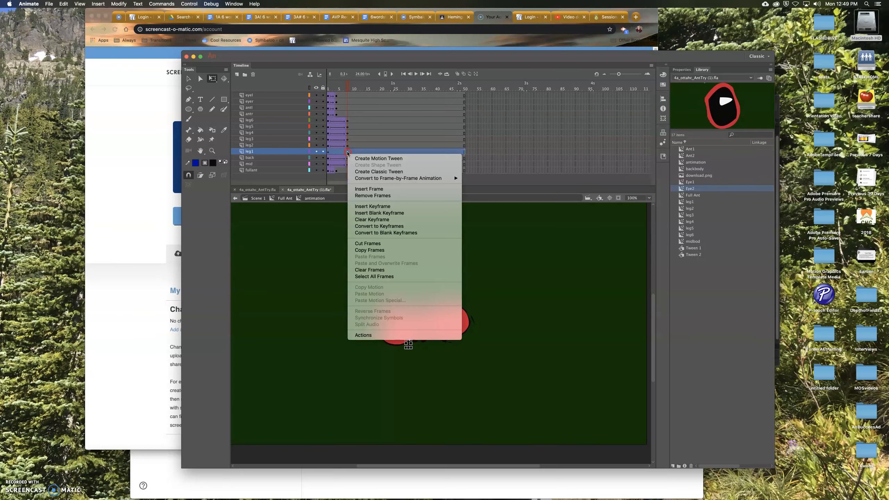
left_click(374, 207)
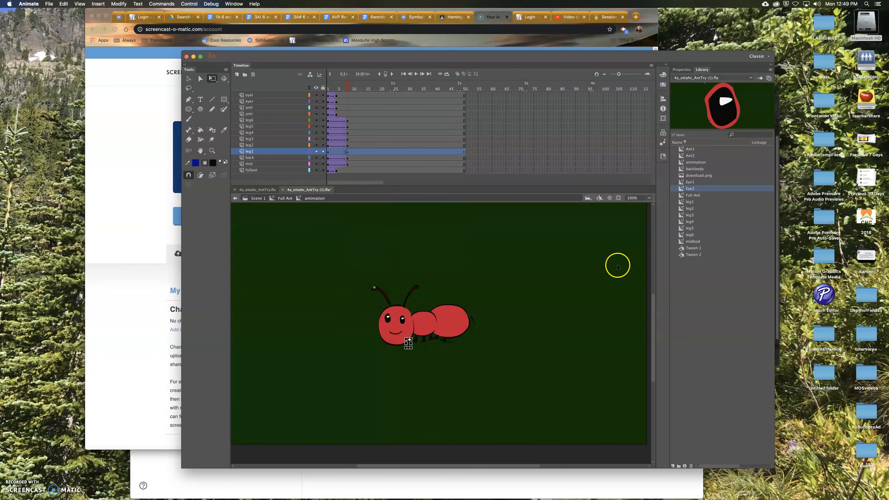
- Create a classic tween on the leg1 layer and scrub the timeline
left_click(213, 151)
left_click_drag(377, 325, 379, 327)
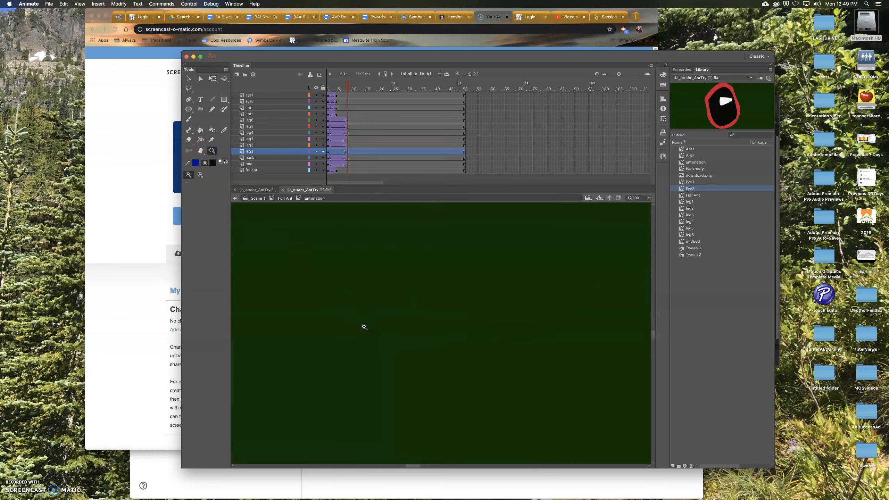
left_click(650, 199)
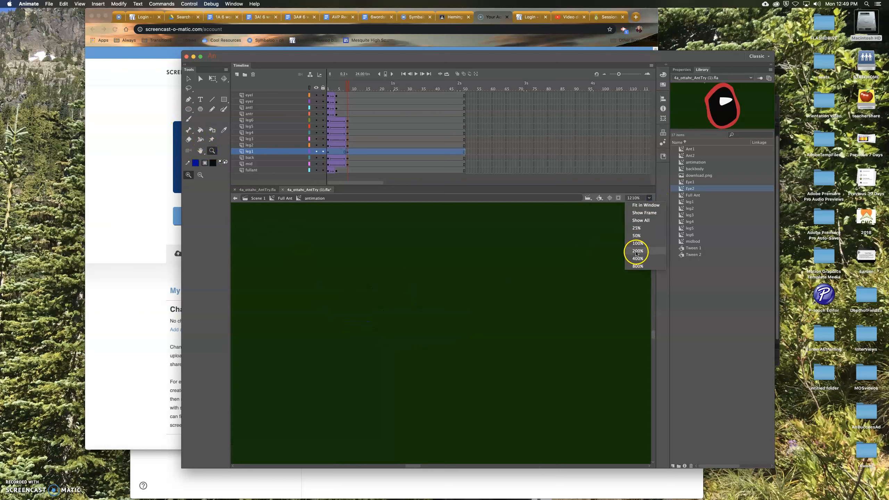
left_click(637, 251)
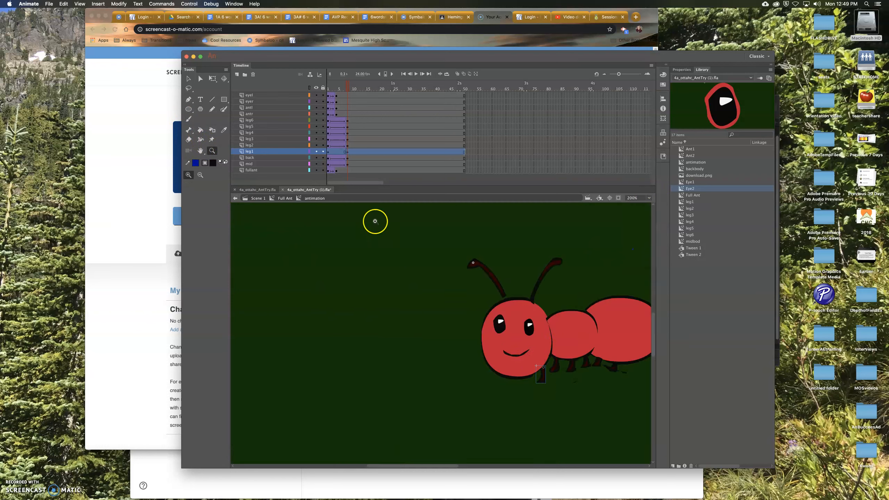
left_click(188, 79)
left_click(212, 78)
left_click_drag(535, 386, 535, 387)
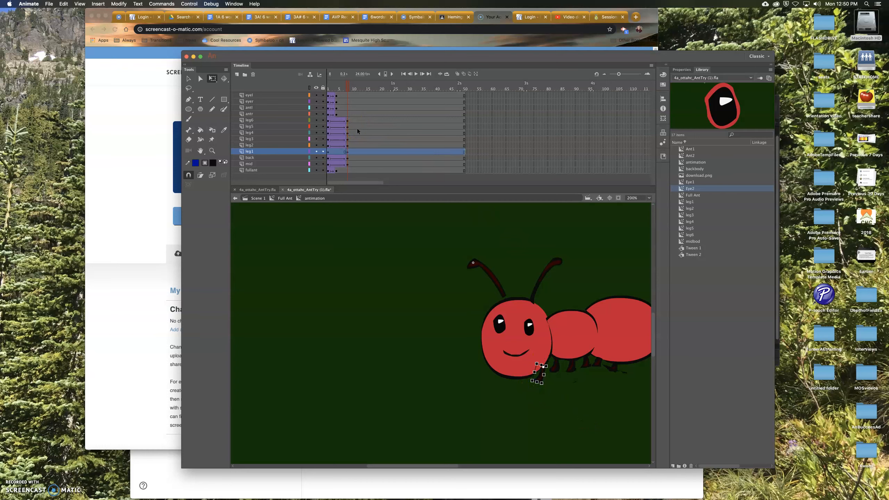
left_click(338, 152)
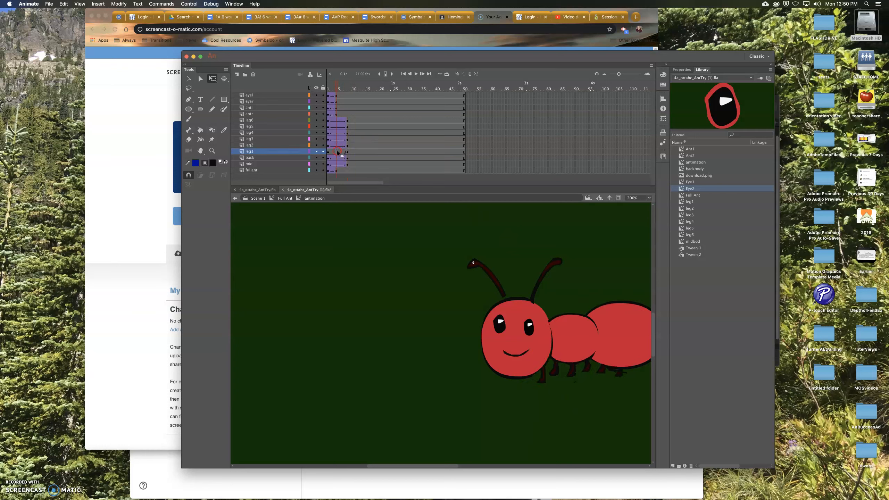
right_click(338, 152)
left_click(368, 170)
left_click_drag(324, 90, 297, 106)
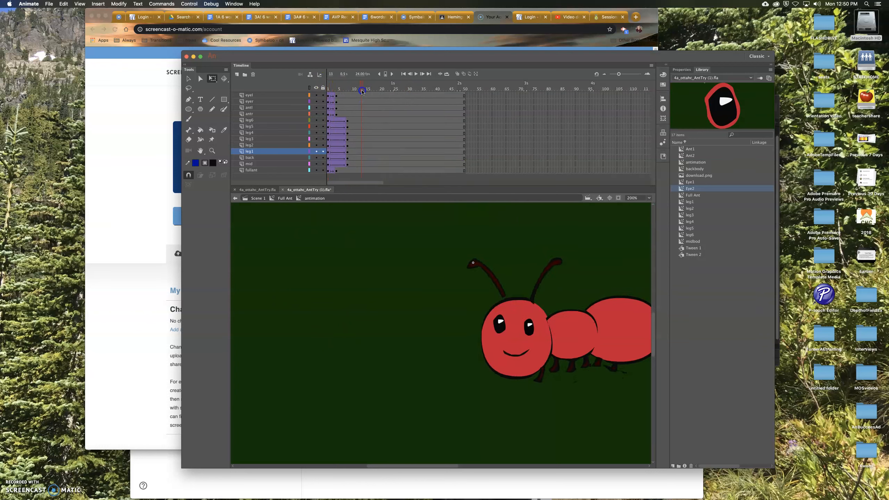
- Return to Scene 1 and insert a keyframe at frame 15 on the animation layer
left_click(237, 198)
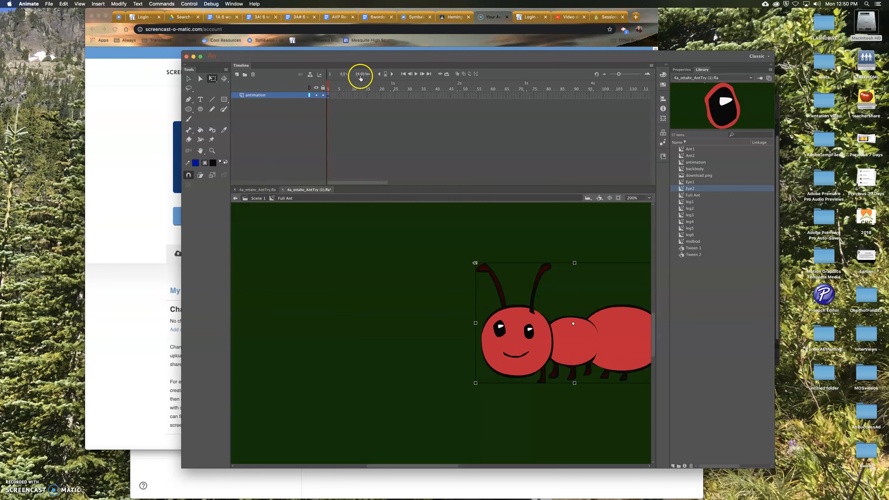
left_click(369, 95)
right_click(368, 94)
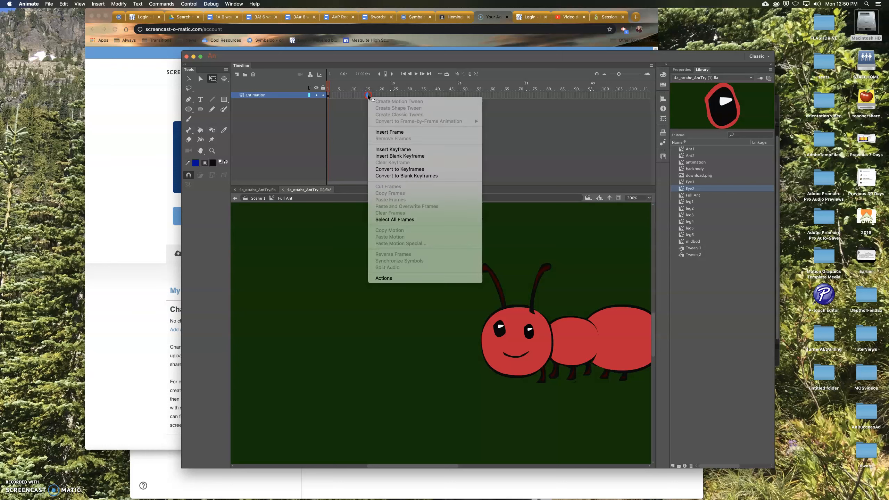
left_click(384, 150)
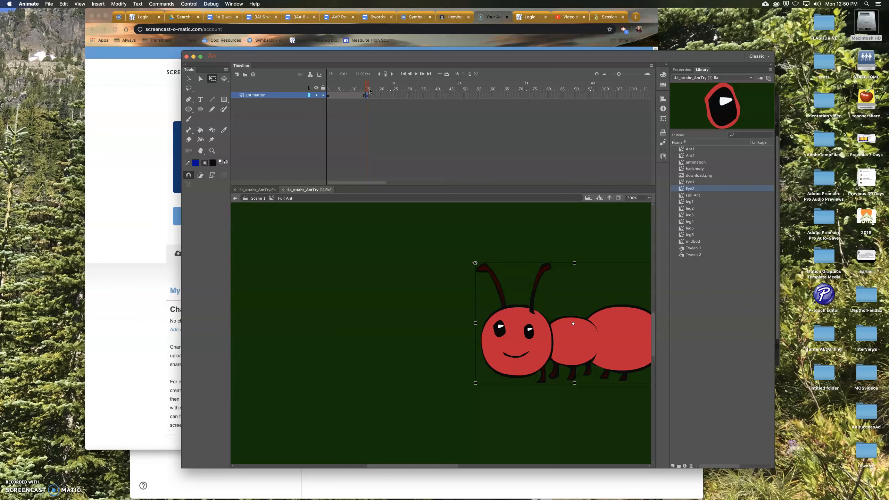
- Test the movie in a preview window and close it
key("super+Return")
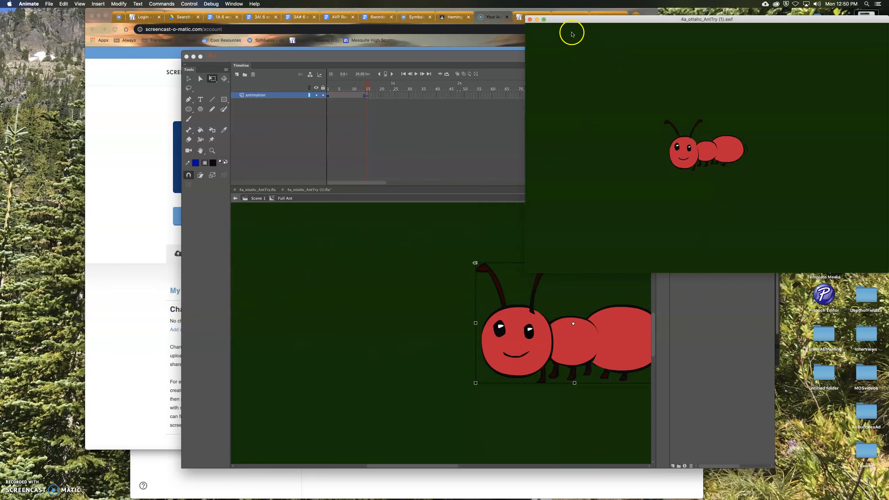
left_click(529, 19)
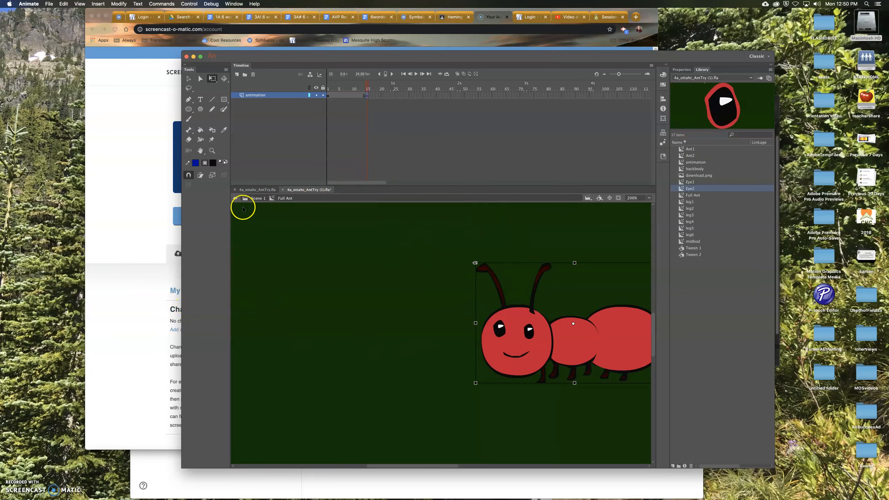
- Enter the ant symbol and select each leg on stage to identify its layer
double_click(490, 324)
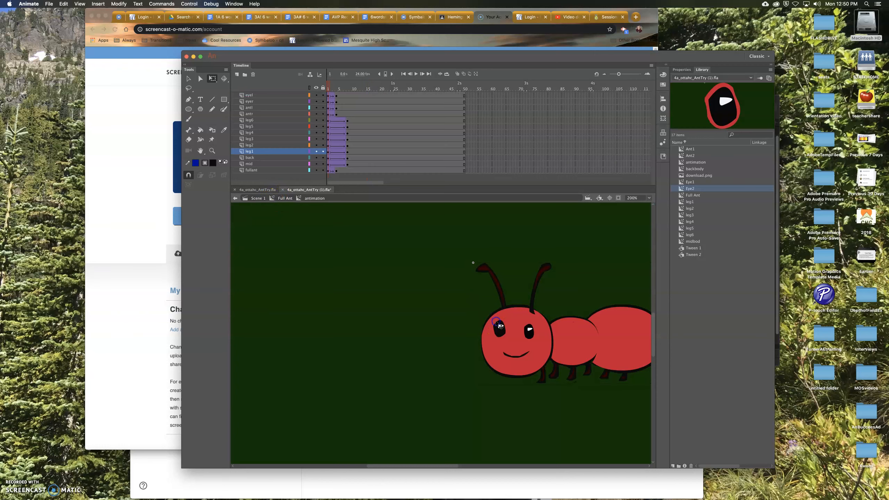
left_click(335, 120)
left_click(348, 121)
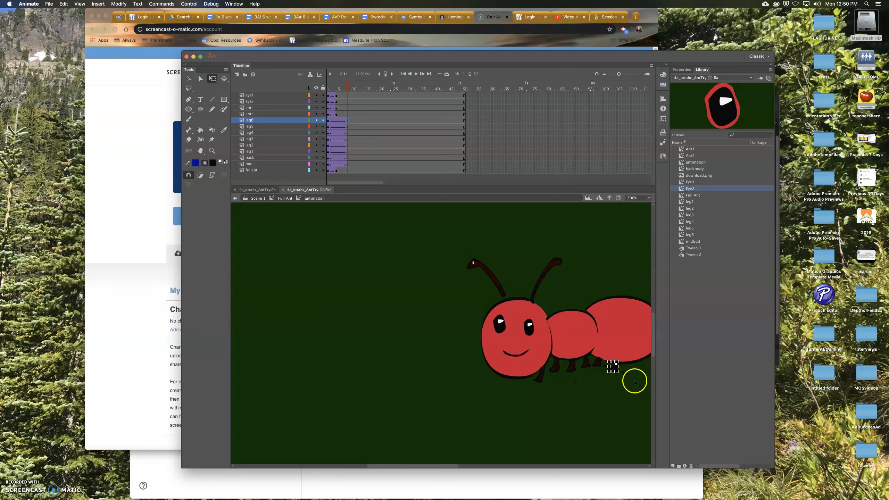
left_click(619, 374)
left_click(600, 365)
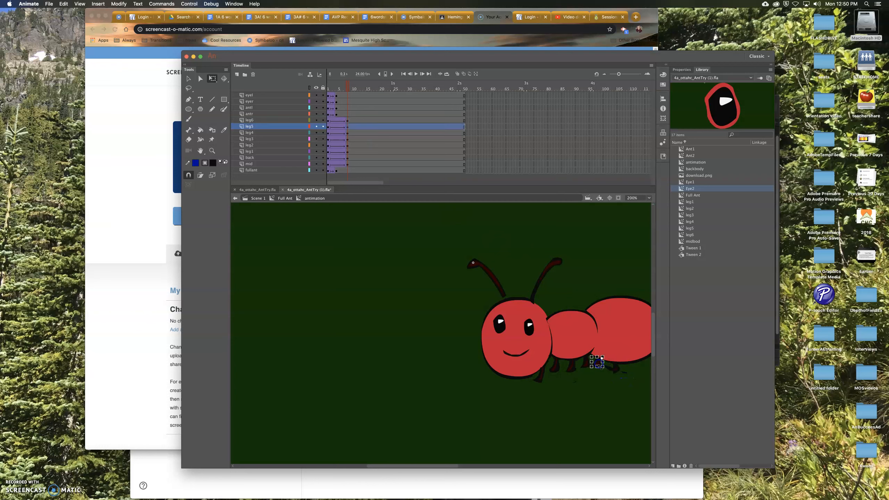
left_click(588, 373)
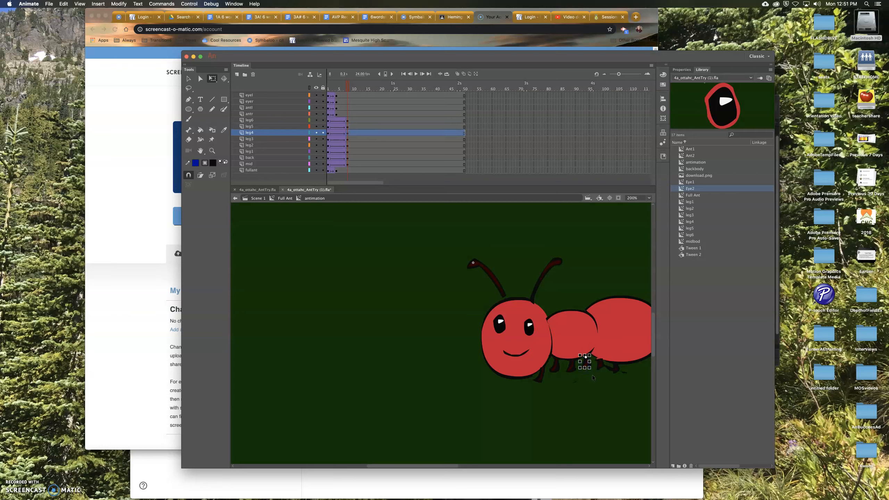
left_click(568, 368)
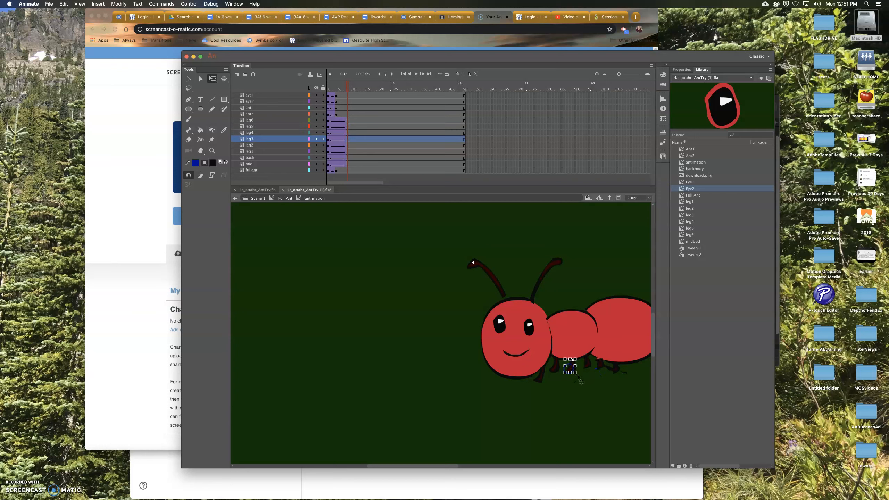
left_click(560, 372)
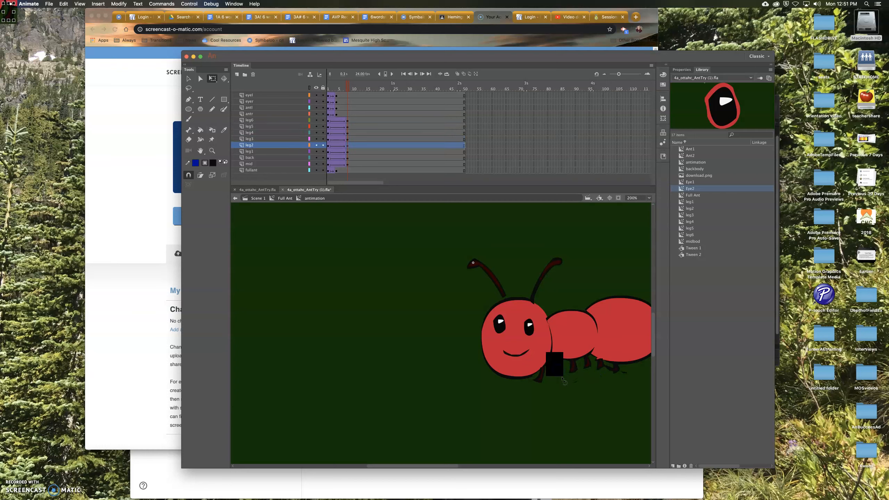
left_click(541, 384)
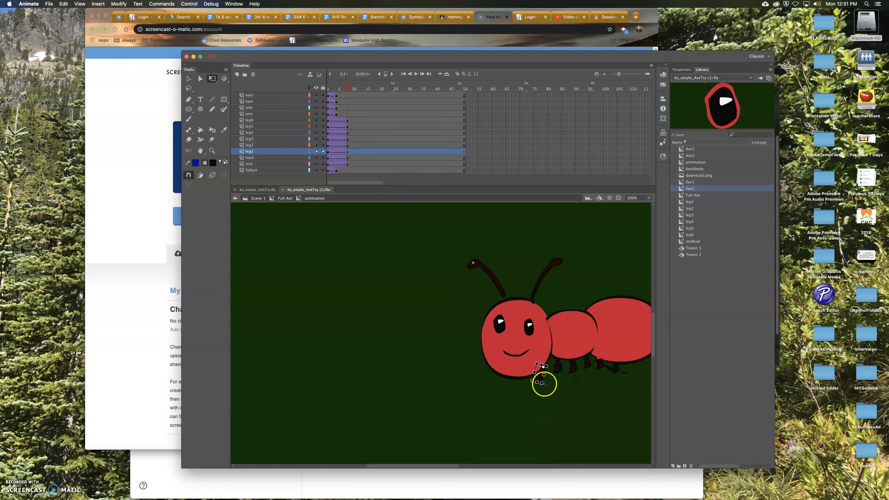
- Insert keyframes at frame 10 on the leg6, leg5, leg4, leg3, leg2, leg1, back and mid layers
left_click(356, 122)
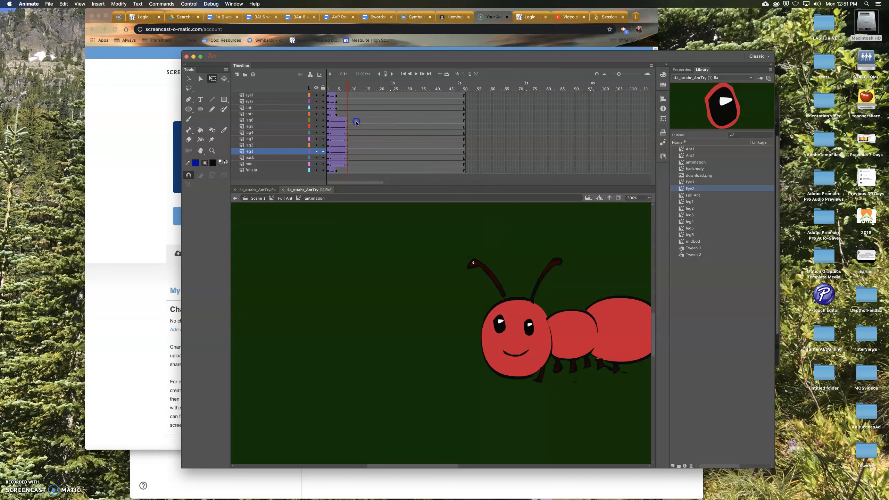
right_click(357, 122)
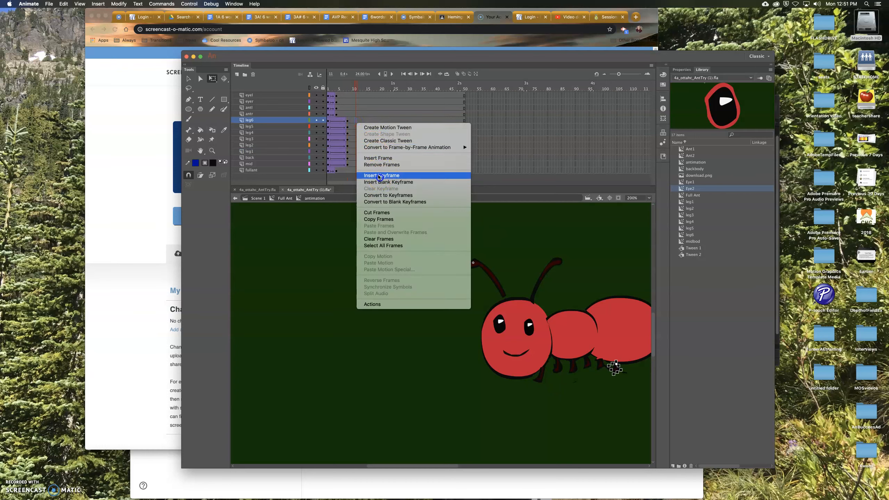
left_click(380, 176)
left_click(358, 127)
right_click(358, 128)
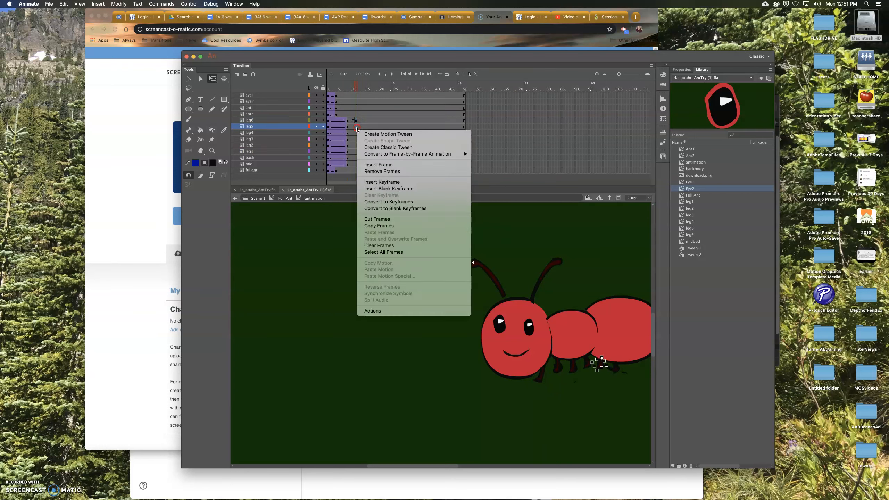
left_click(381, 182)
left_click(357, 134)
right_click(356, 134)
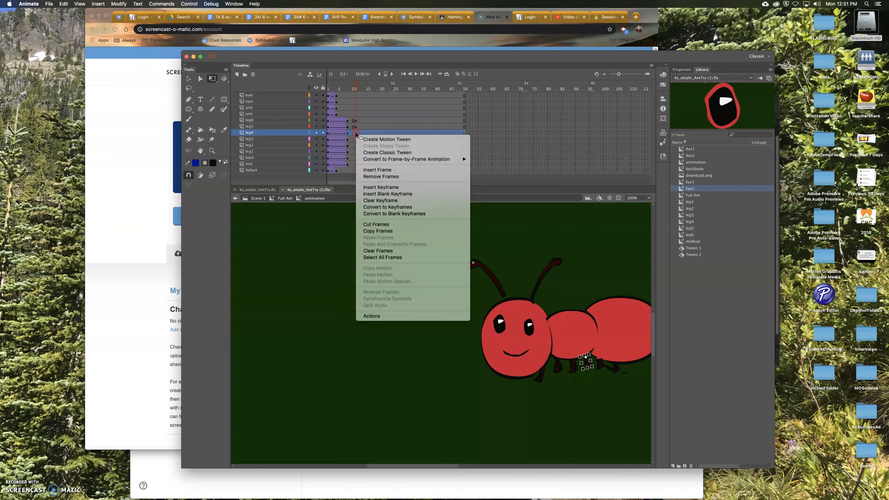
left_click(376, 186)
left_click(354, 139)
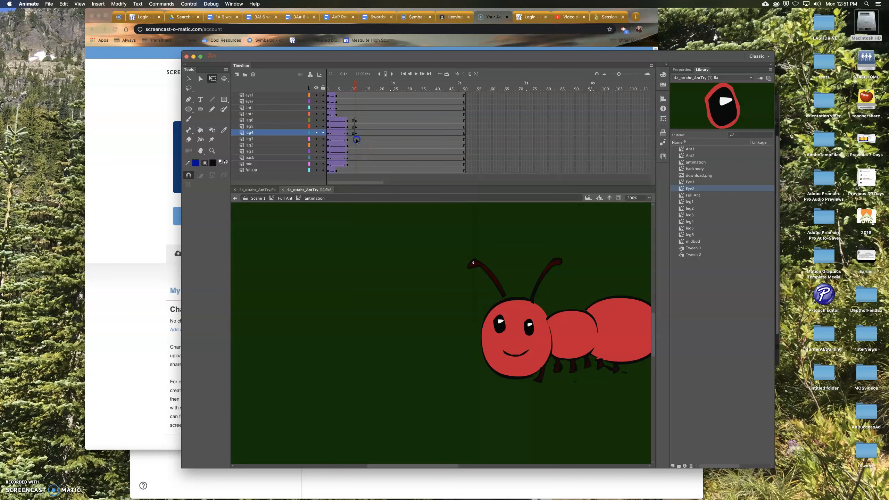
right_click(357, 140)
left_click(382, 194)
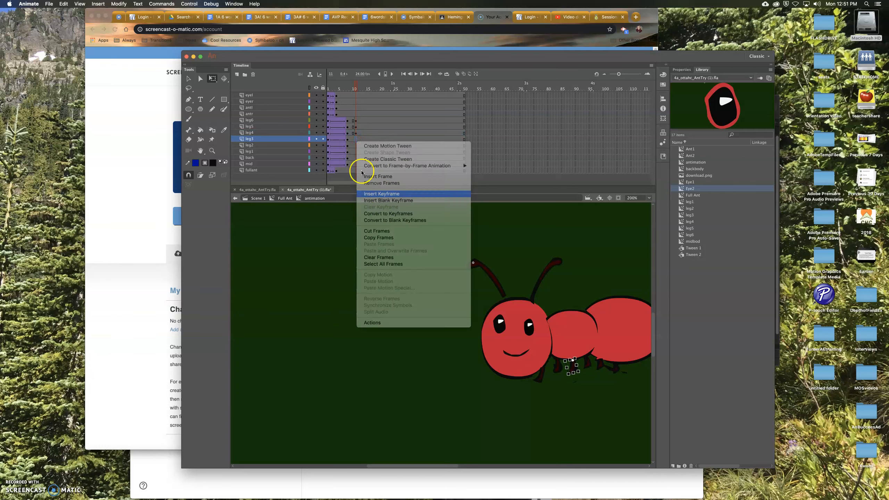
right_click(356, 145)
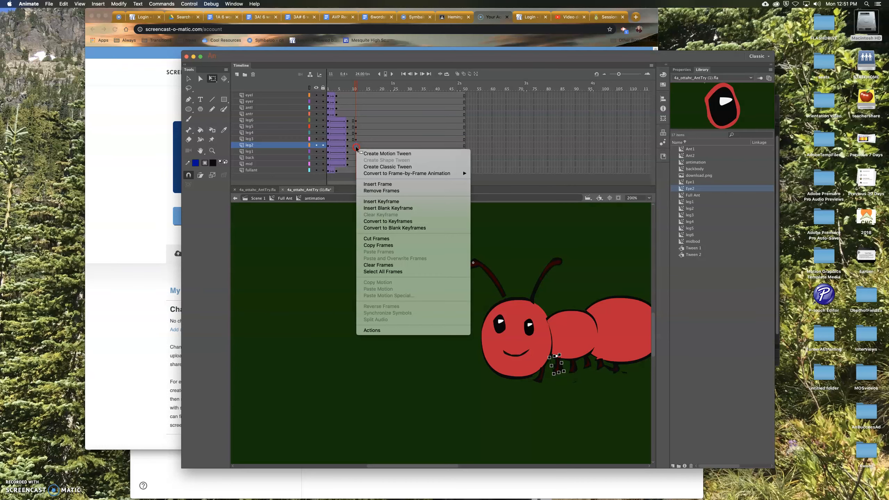
left_click(380, 202)
left_click(356, 152)
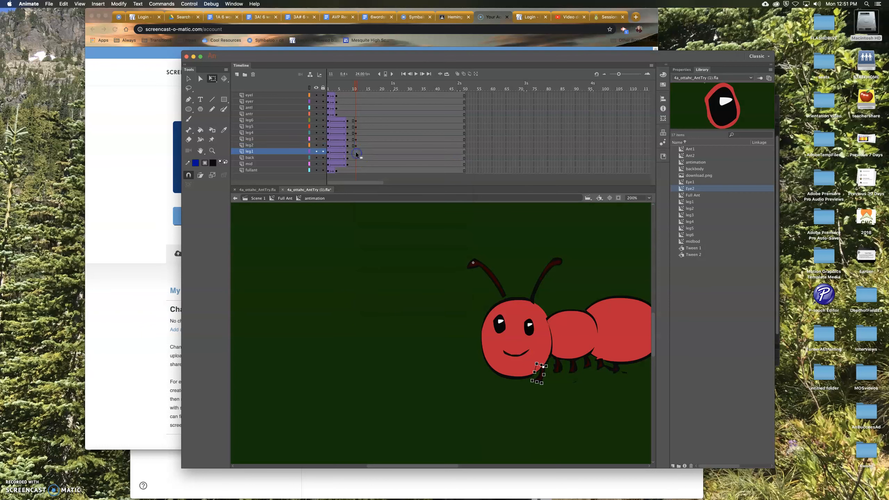
right_click(356, 152)
left_click(382, 206)
left_click(356, 159)
right_click(356, 158)
left_click(381, 212)
left_click(357, 164)
right_click(357, 164)
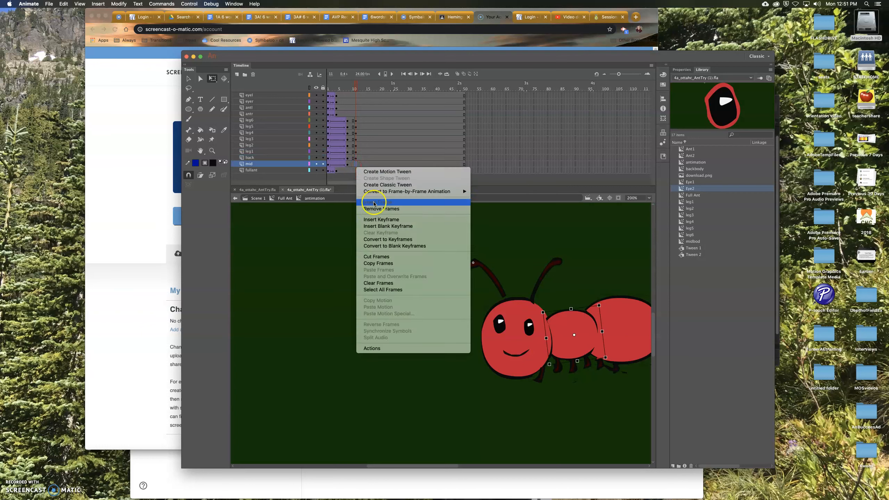
left_click(382, 220)
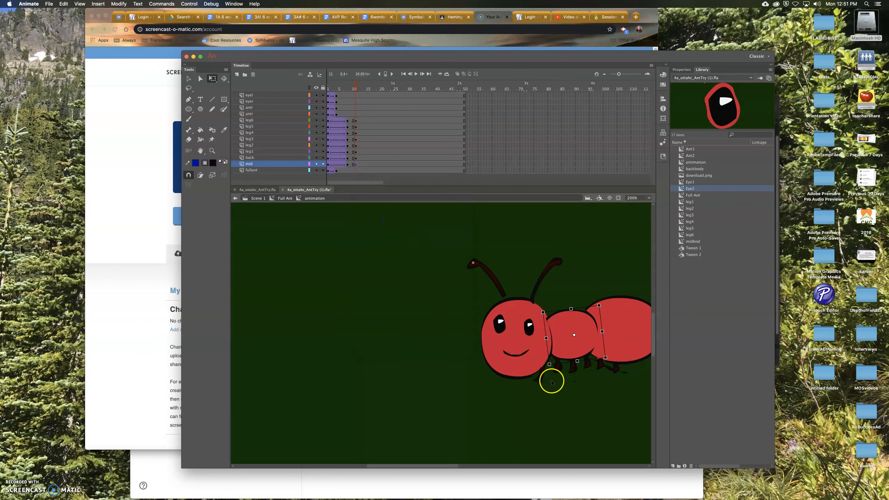
- Nudge leg2 and leg4 slightly on stage at the new keyframe and select leg6
left_click(560, 372)
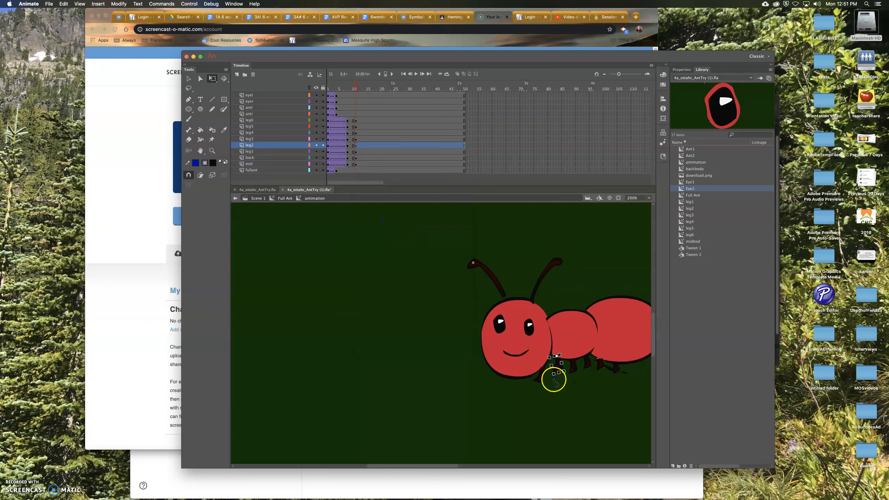
left_click_drag(554, 381, 550, 380)
left_click(586, 376)
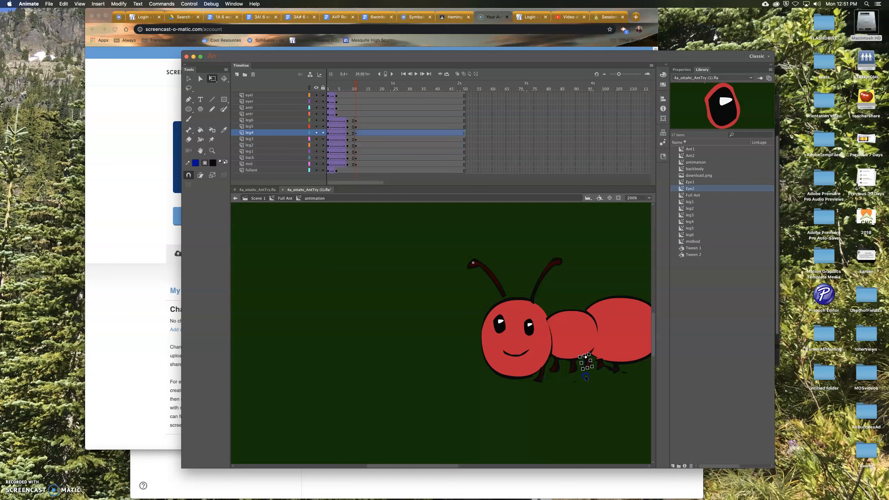
left_click(582, 375)
left_click(587, 366)
left_click_drag(582, 376, 579, 372)
left_click(617, 370)
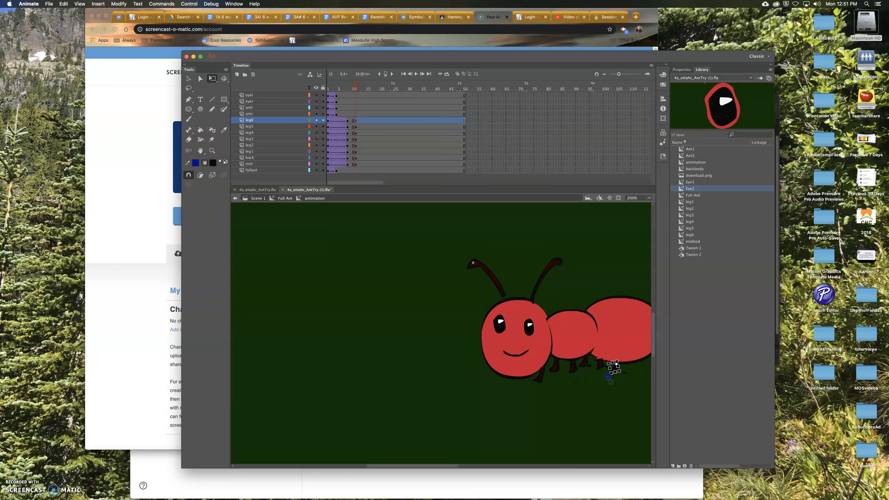
- Scrub and play the timeline to preview the leg movement
left_click_drag(357, 85, 367, 103)
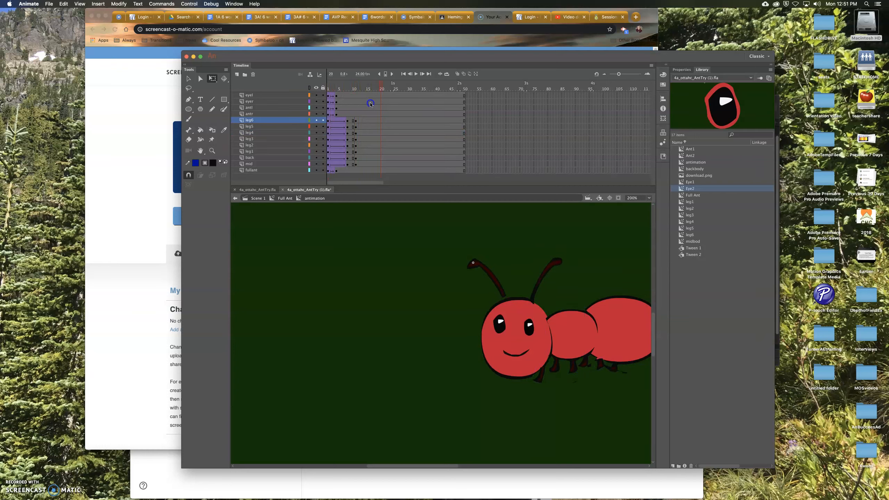
key("Return")
- Insert keyframes at frame 13 on the leg6, leg5 and leg4 layers
left_click_drag(352, 106, 357, 108)
right_click(361, 121)
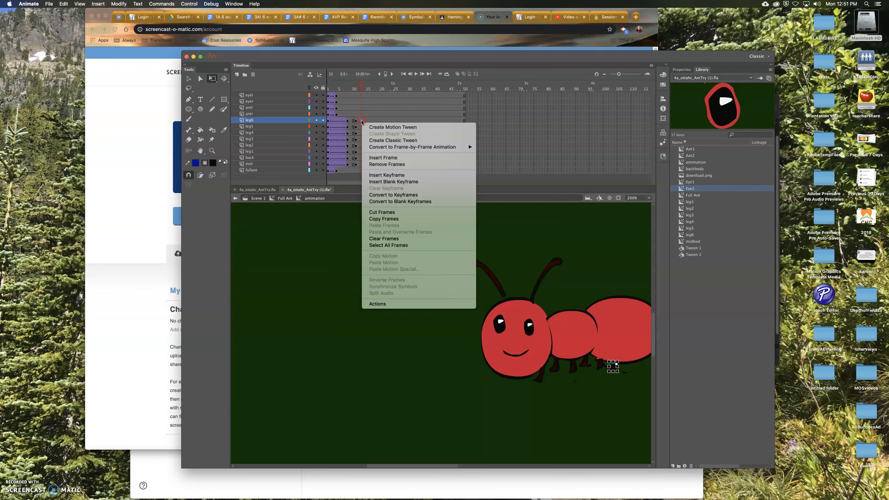
left_click(380, 176)
left_click(362, 127)
right_click(363, 129)
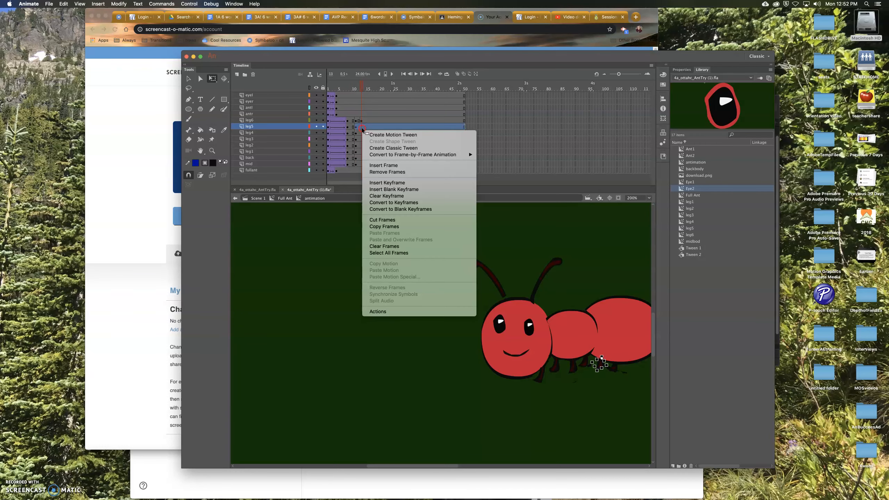
left_click(380, 182)
right_click(360, 134)
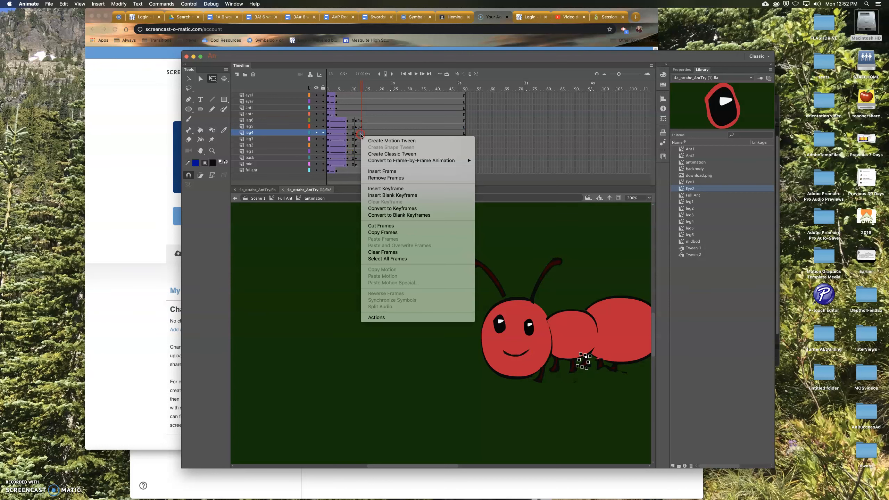
left_click(383, 193)
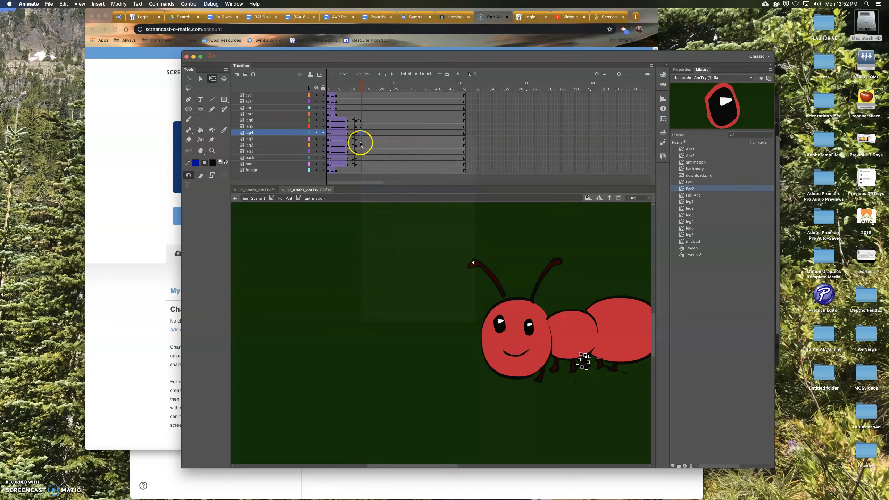
- Insert keyframes at frame 13 on the leg3, leg2, leg1, back and mid layers together
left_click_drag(362, 139, 364, 163)
left_click(362, 167)
right_click(363, 168)
left_click(388, 220)
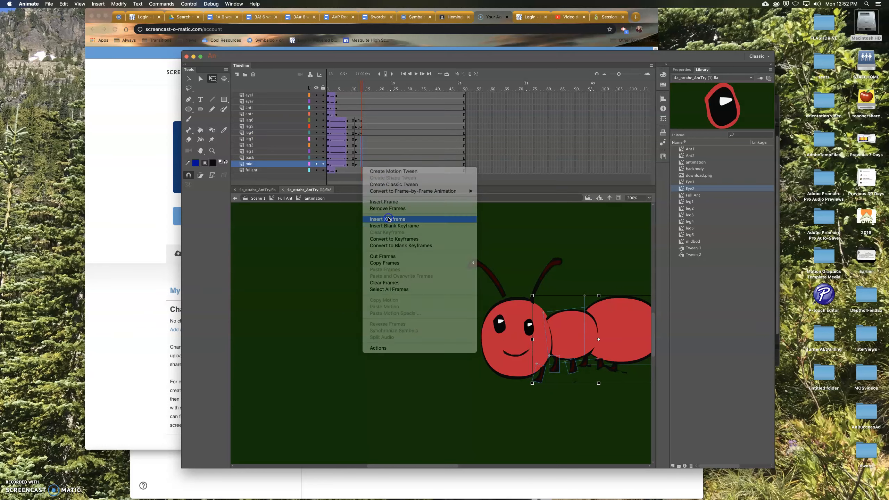
- Step through the leg layers' keyframes and nudge leg3 and leg2 slightly on stage at frame 13
left_click(356, 140)
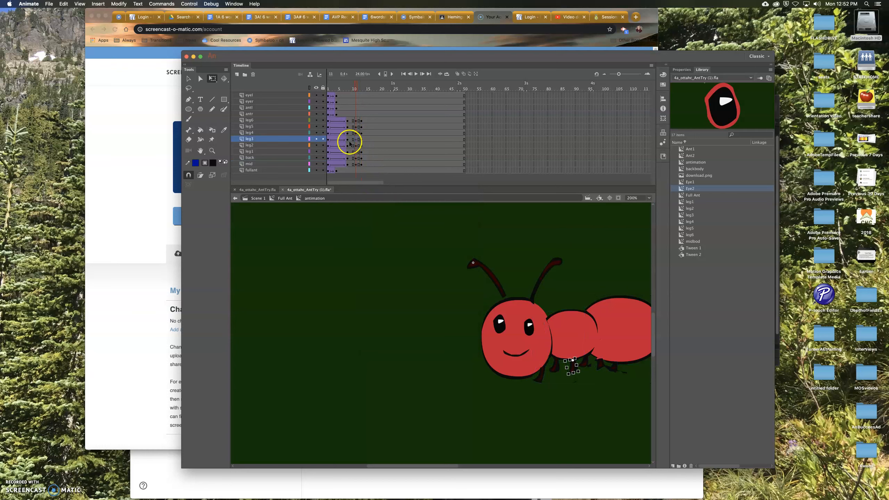
left_click(349, 141)
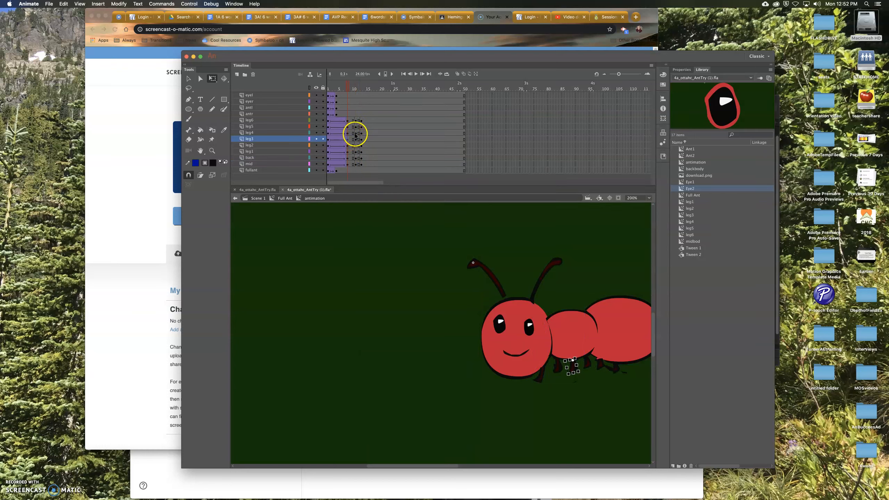
left_click(357, 133)
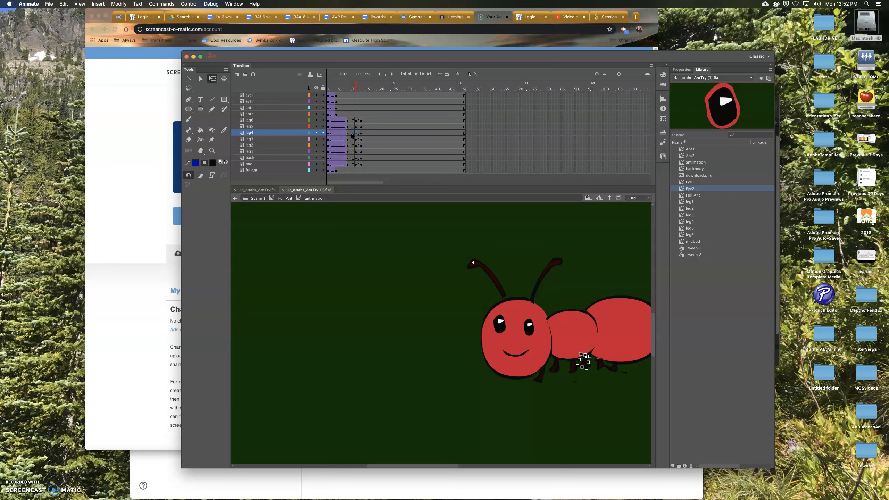
left_click(348, 134)
left_click(356, 136)
left_click(360, 122)
left_click(361, 126)
left_click(593, 377)
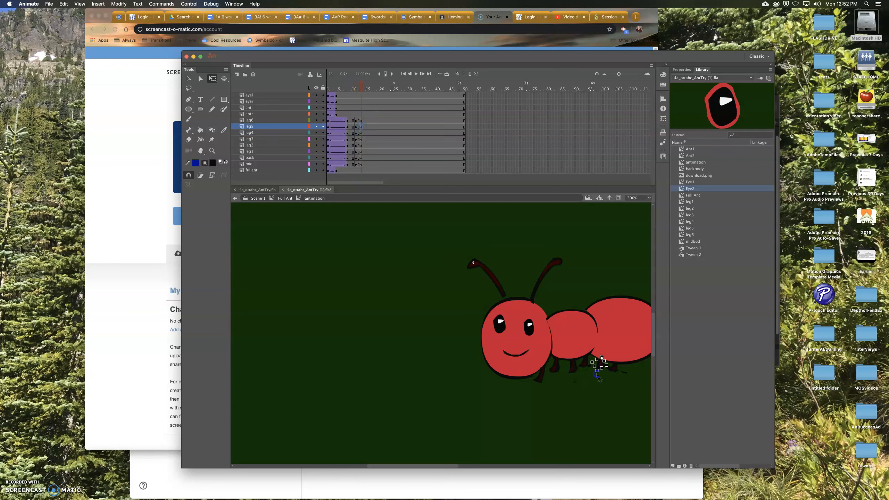
left_click(579, 370)
left_click_drag(568, 380, 565, 376)
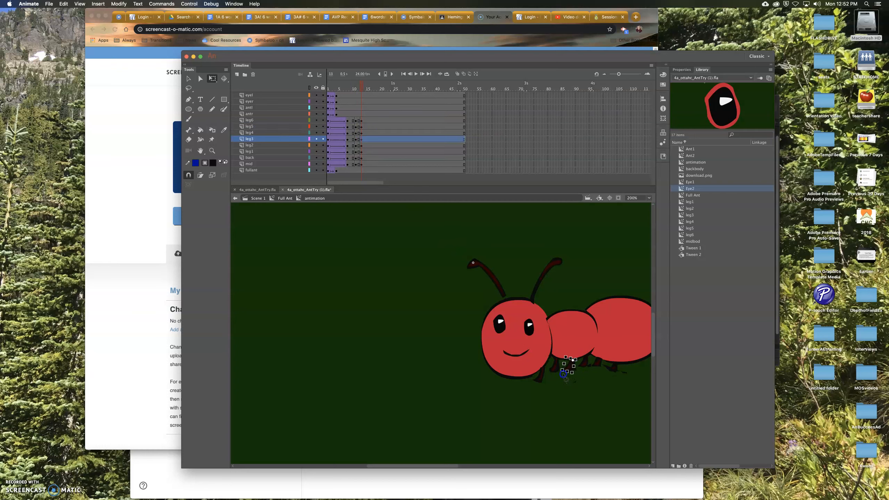
left_click(551, 381)
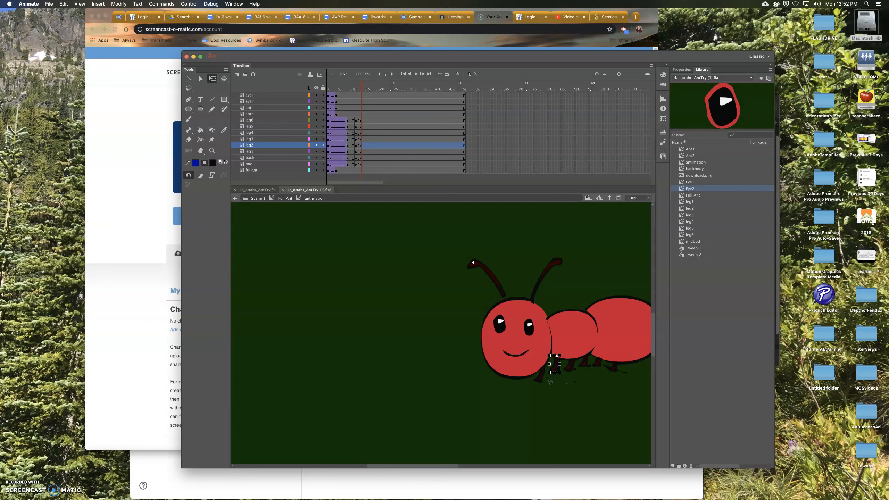
left_click_drag(547, 376, 551, 387)
left_click(540, 379)
- Scrub the timeline to preview the leg motion
left_click_drag(361, 87, 366, 109)
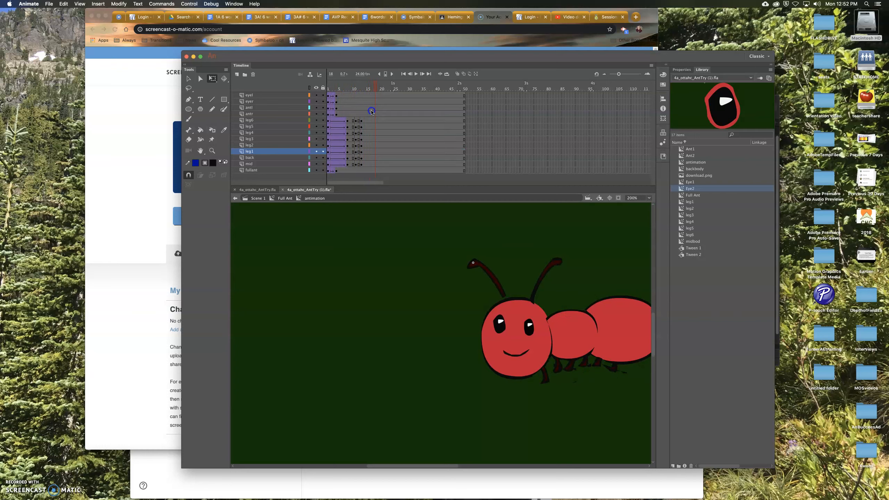
left_click(613, 369)
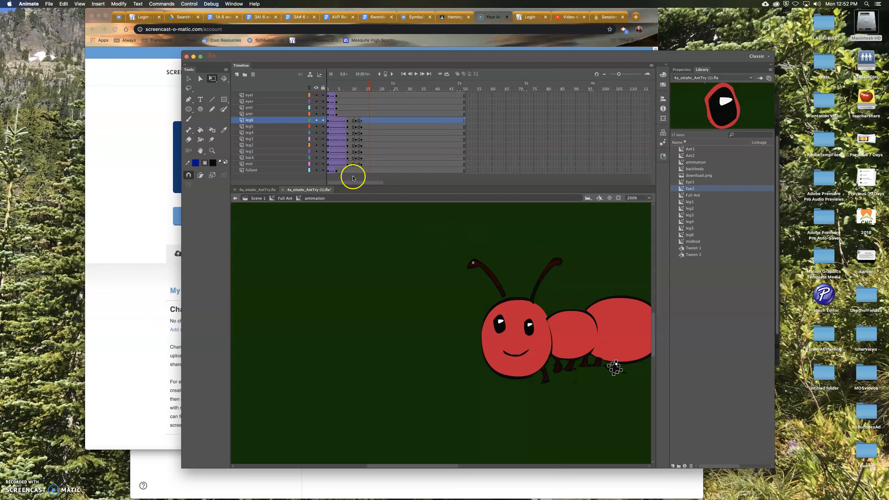
- Re-enter the animation symbol and try pasting onto the selected leg layer frames, undoing the paste
left_click(235, 198)
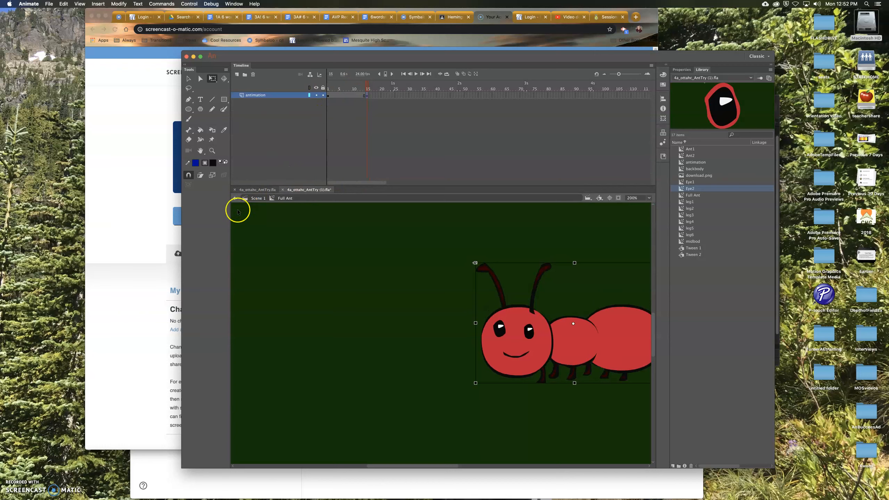
double_click(509, 307)
left_click_drag(347, 120, 363, 168)
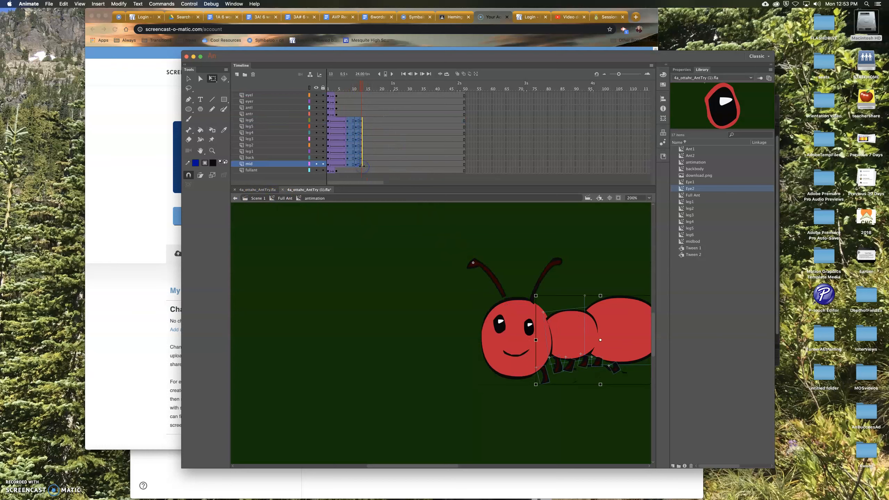
left_click(366, 121)
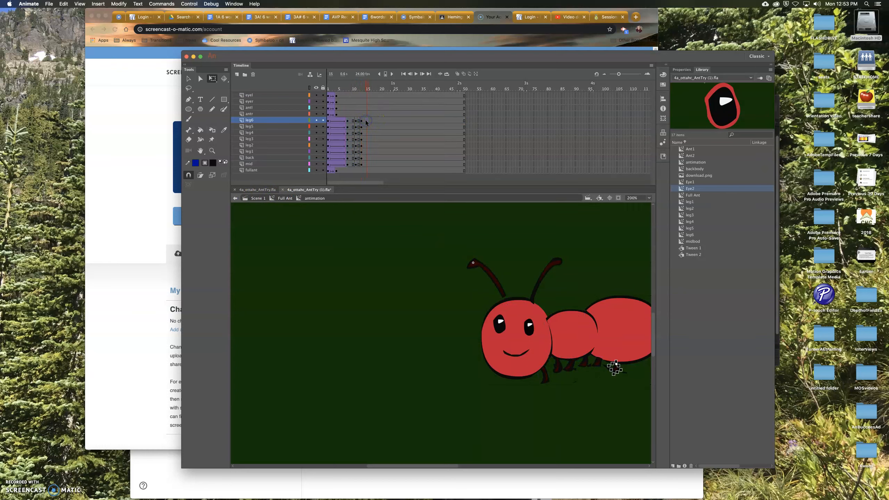
key("super+v")
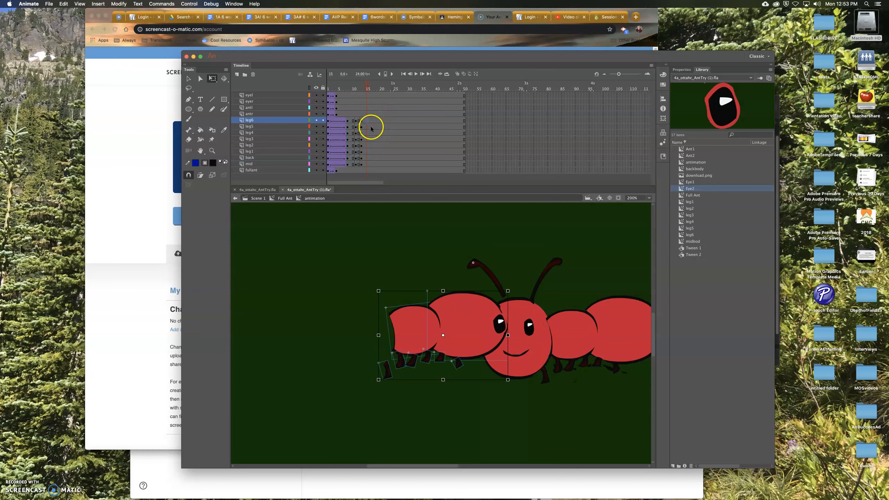
key("super+z")
- Copy the leg layers' frames, paste them further along the timeline, and undo the paste
left_click_drag(346, 120, 362, 164)
right_click(362, 164)
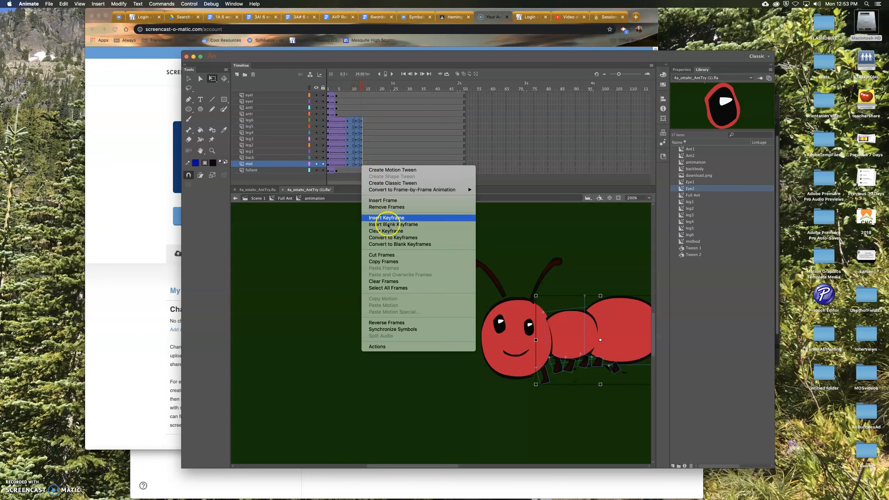
left_click(383, 261)
left_click(365, 120)
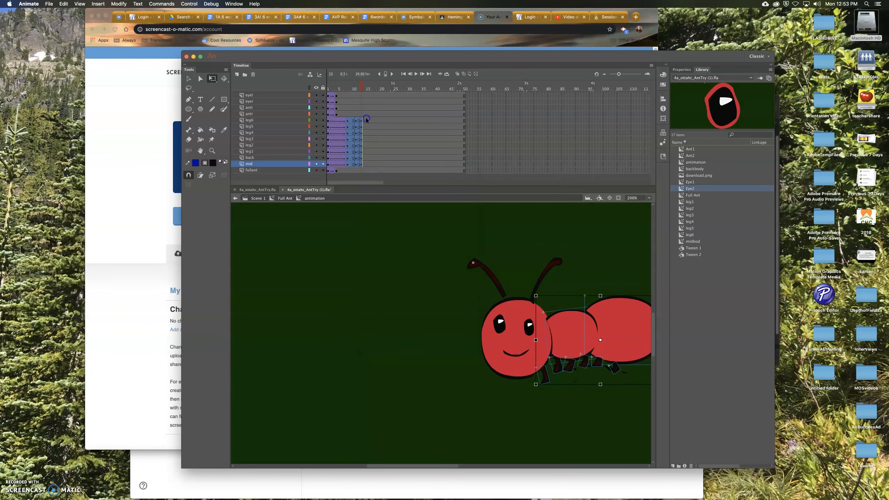
left_click_drag(367, 120, 379, 159)
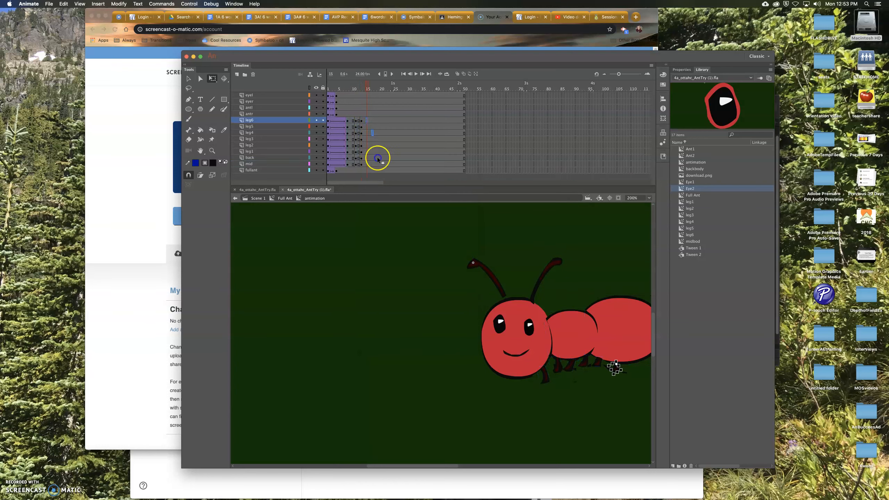
right_click(367, 120)
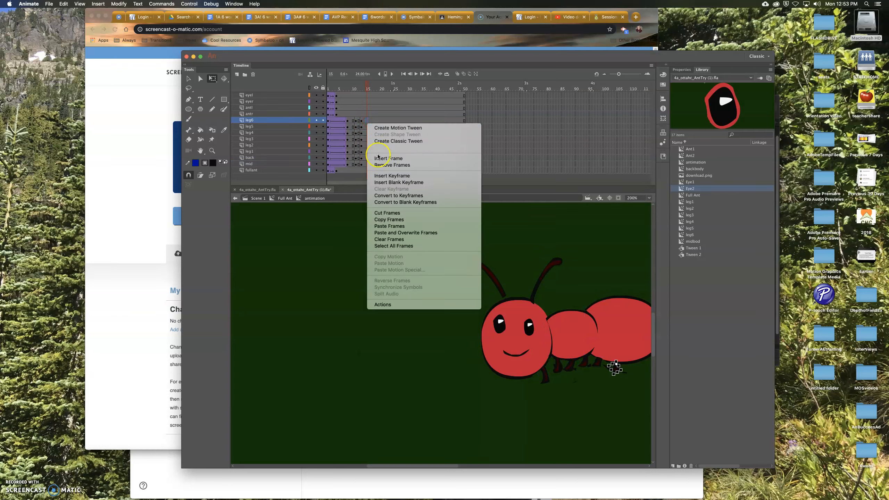
left_click(389, 226)
left_click(384, 218)
key("super+z")
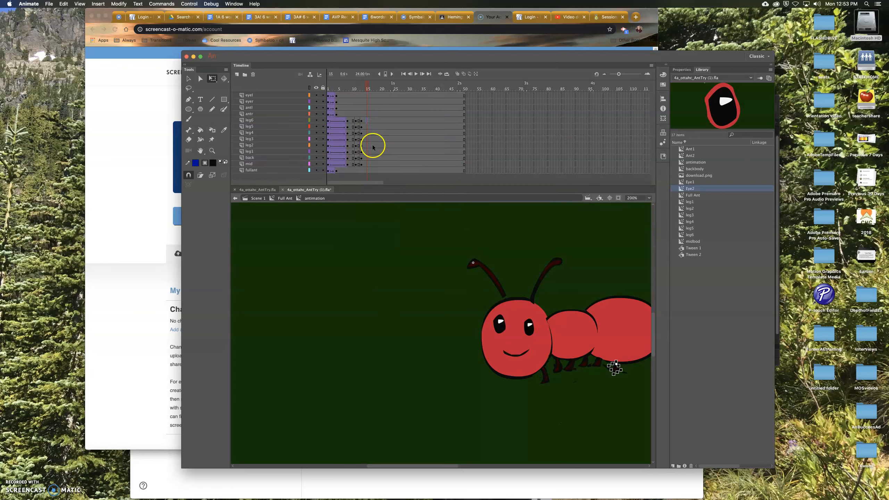
- Return to Scene 1 and test the movie to preview the ant animation
left_click_drag(367, 84, 376, 106)
left_click(235, 199)
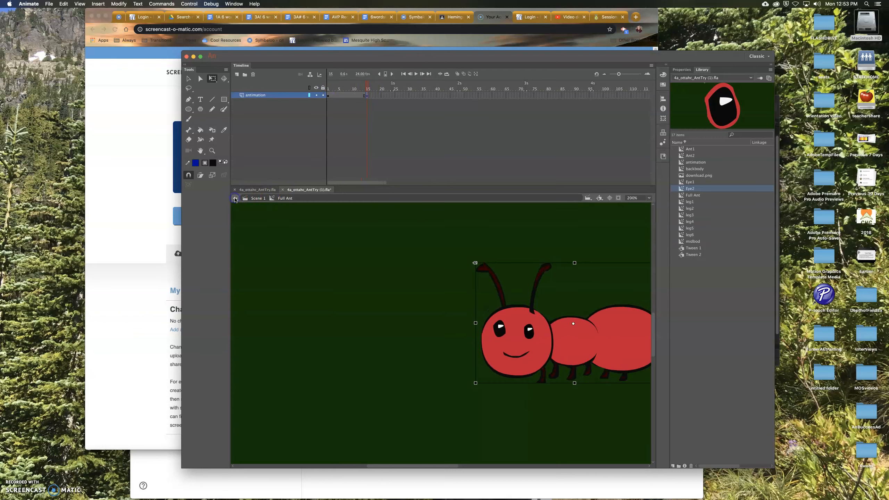
left_click(235, 199)
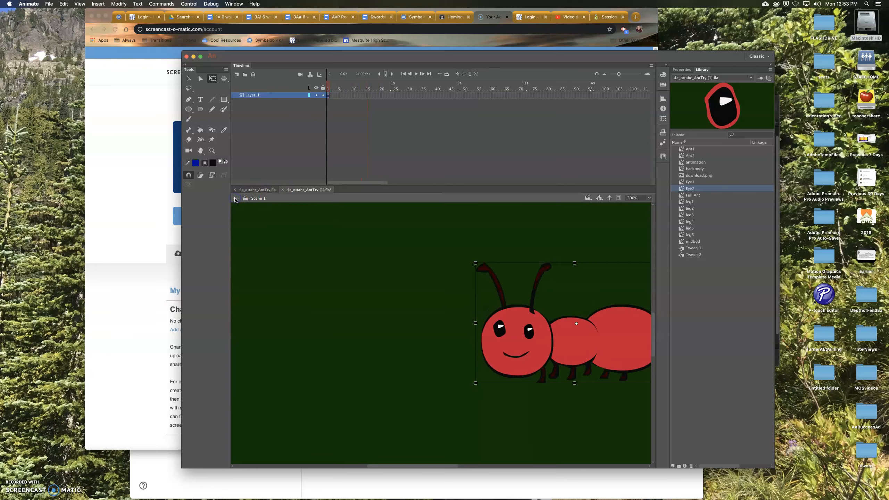
left_click(422, 321)
key("super+Return")
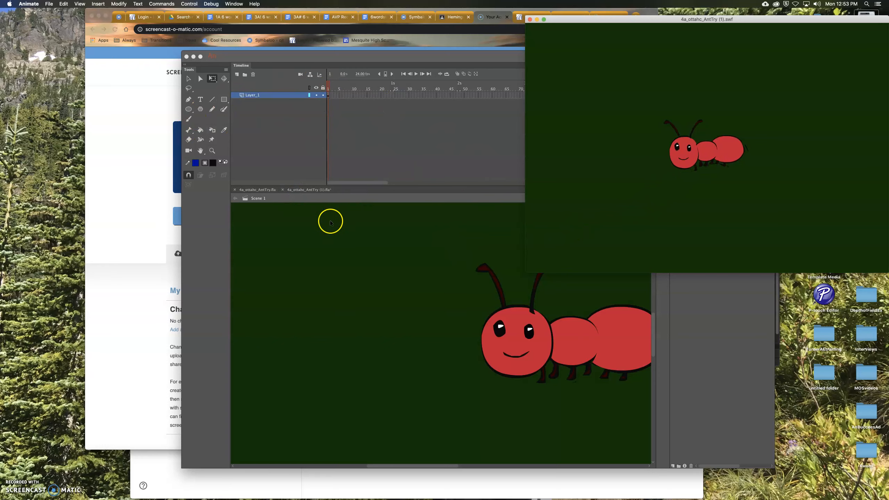
left_click(256, 190)
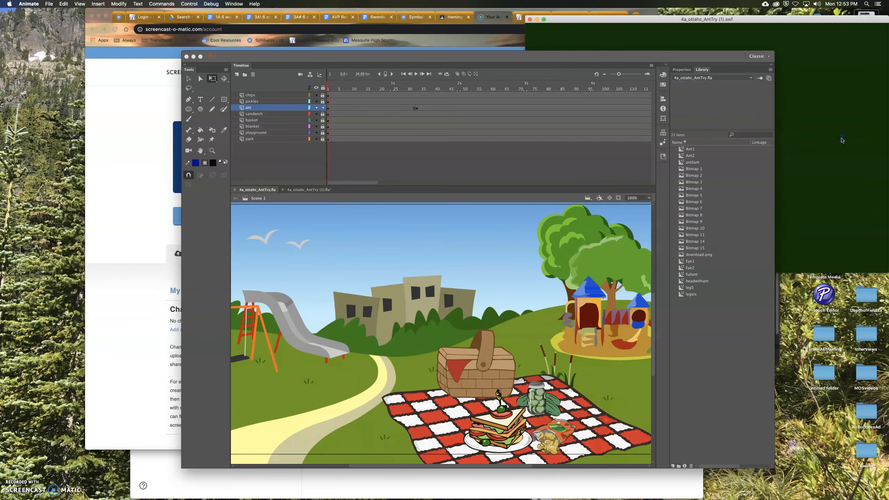
left_click(843, 141)
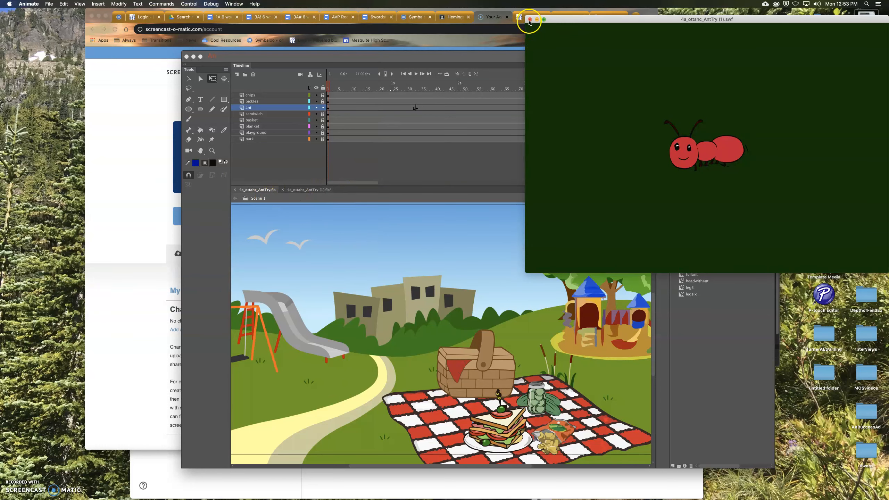
left_click(283, 190)
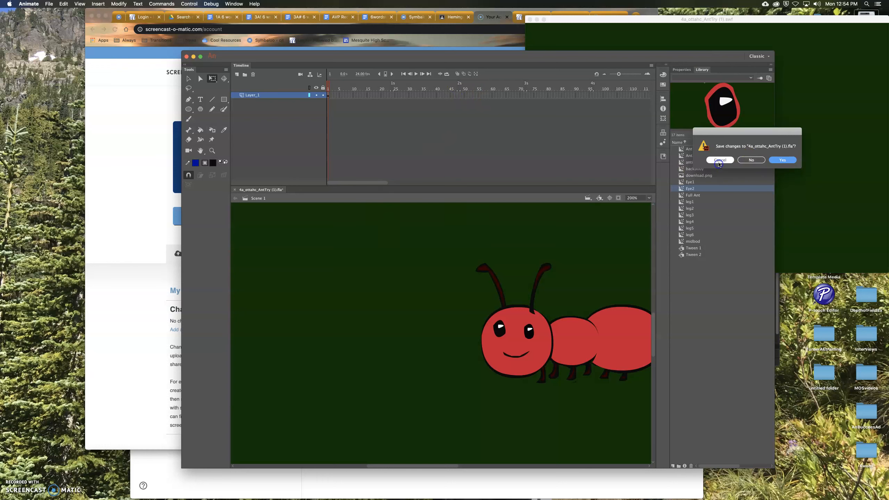
left_click(720, 160)
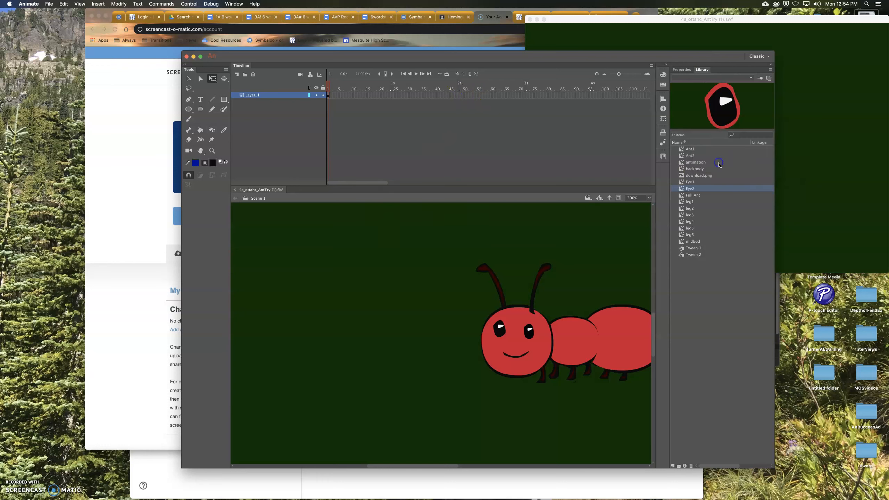
- Insert a keyframe at about frame 48 on Layer_1 and create a classic tween across the span
right_click(460, 97)
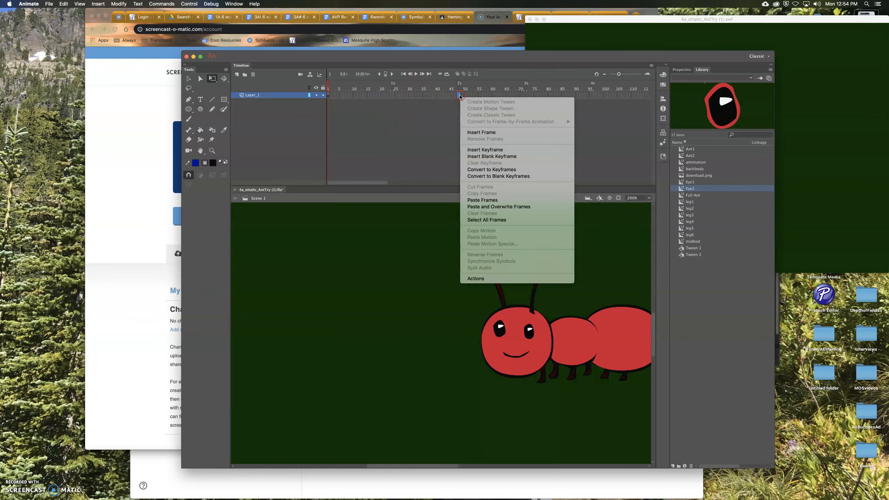
left_click(481, 150)
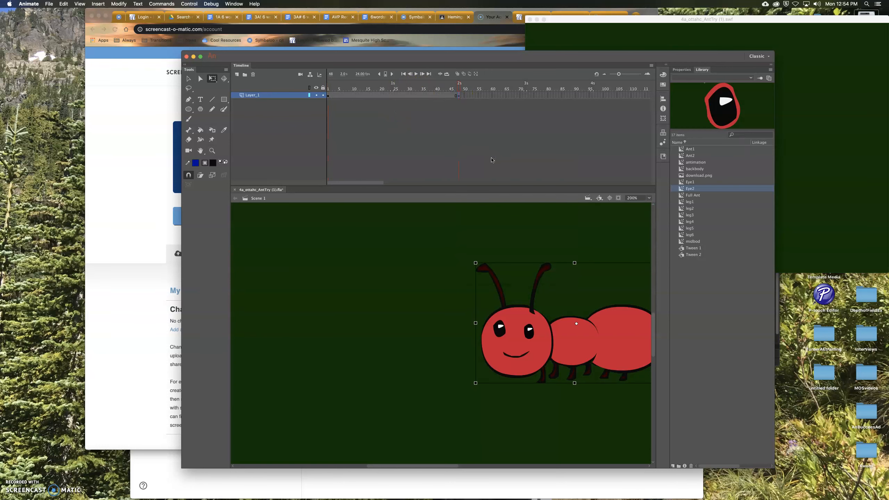
right_click(393, 99)
mouse_move(416, 121)
left_click(418, 102)
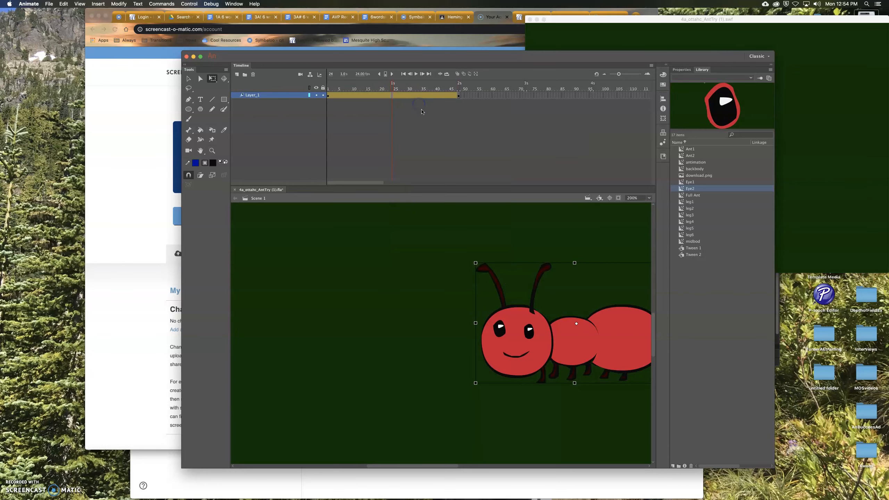
- Zoom the stage to 50% and move the ant just off the stage's right edge at frame 1
left_click(647, 198)
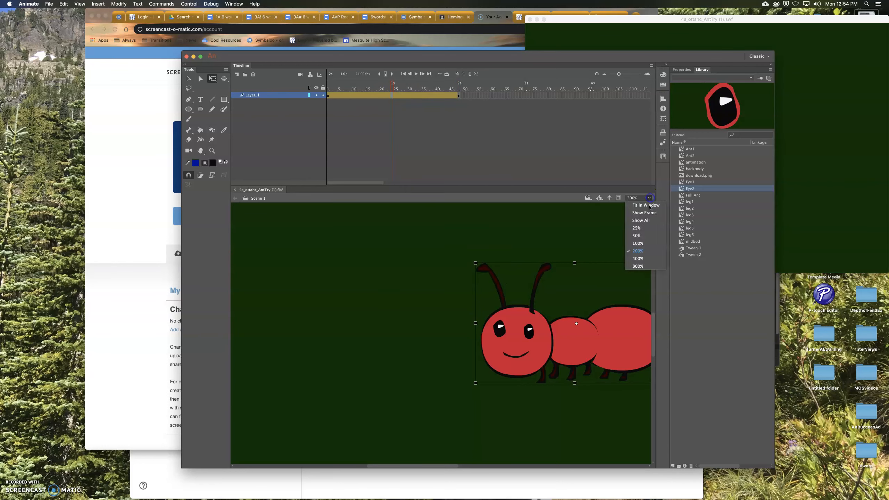
left_click(641, 237)
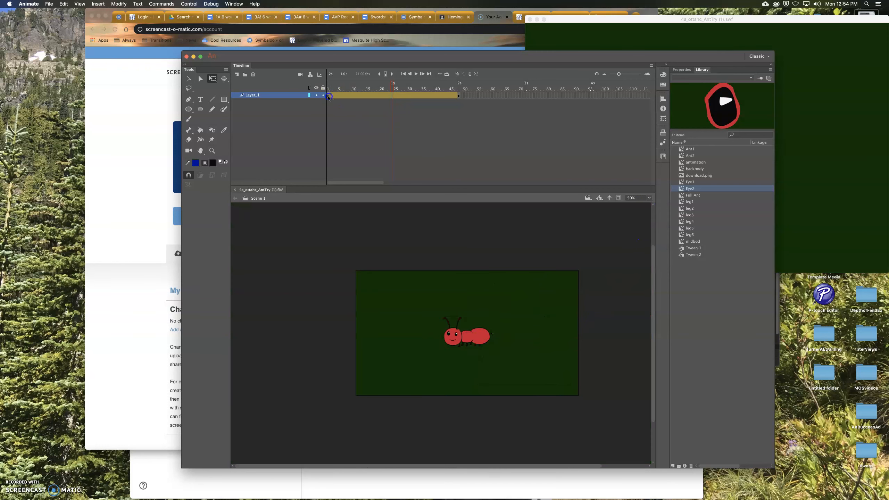
left_click_drag(478, 336, 628, 291)
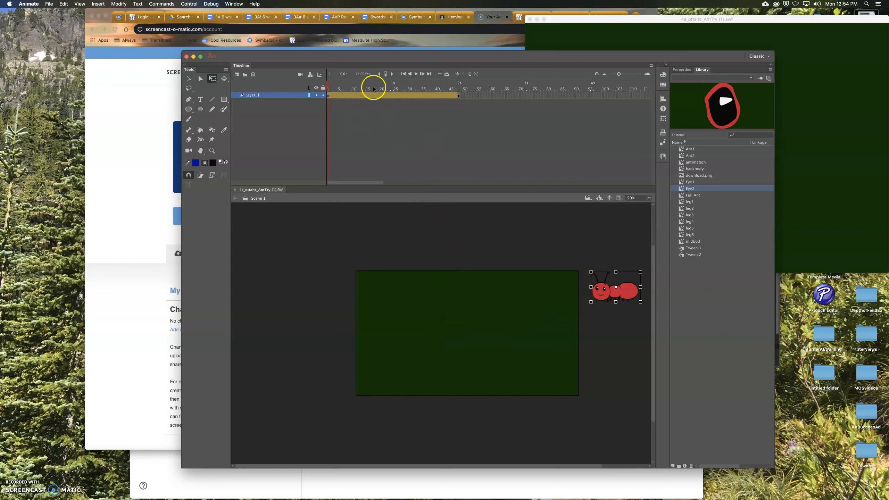
- Move the ant onto the stage at about frames 25 and 37, angling it down-left along the tween path
left_click_drag(634, 286, 465, 348)
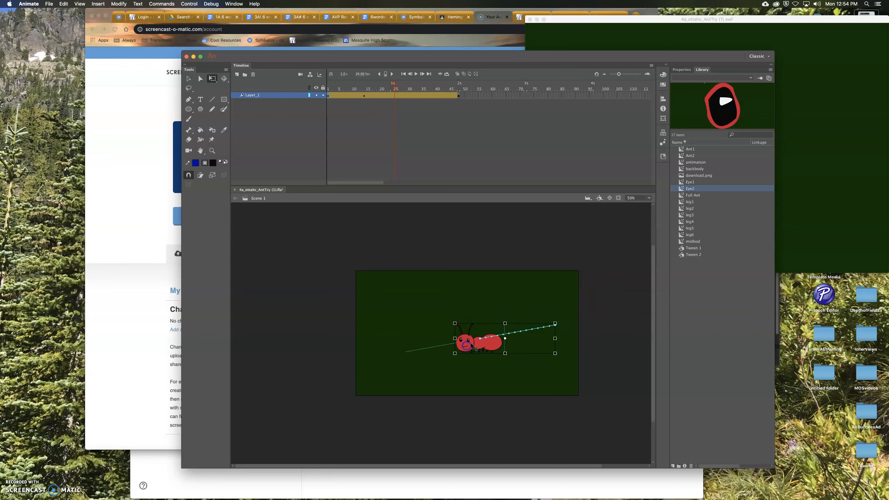
left_click(428, 95)
left_click_drag(465, 345, 396, 353)
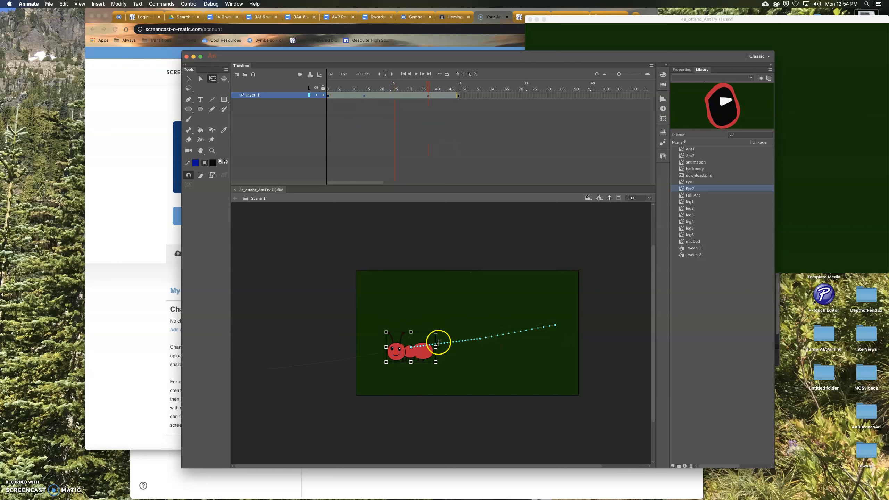
left_click_drag(436, 331, 426, 338)
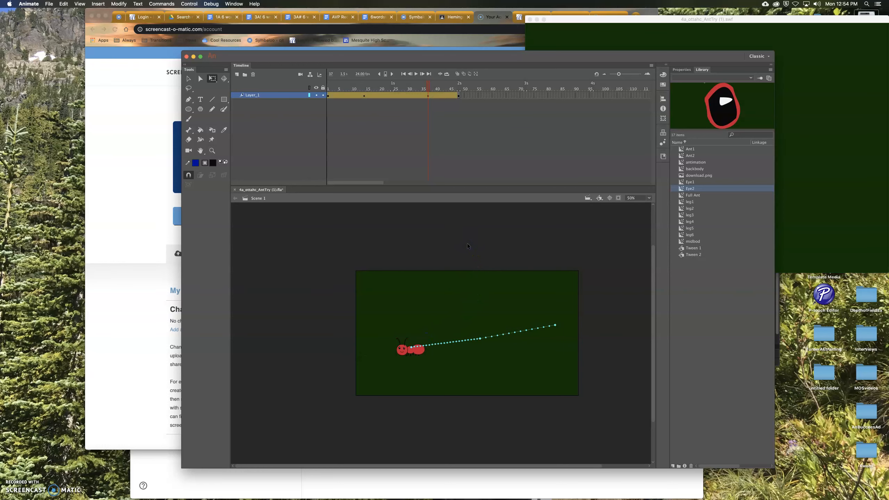
- Test the movie to preview the ant's walk and close the preview window
key("super+Return")
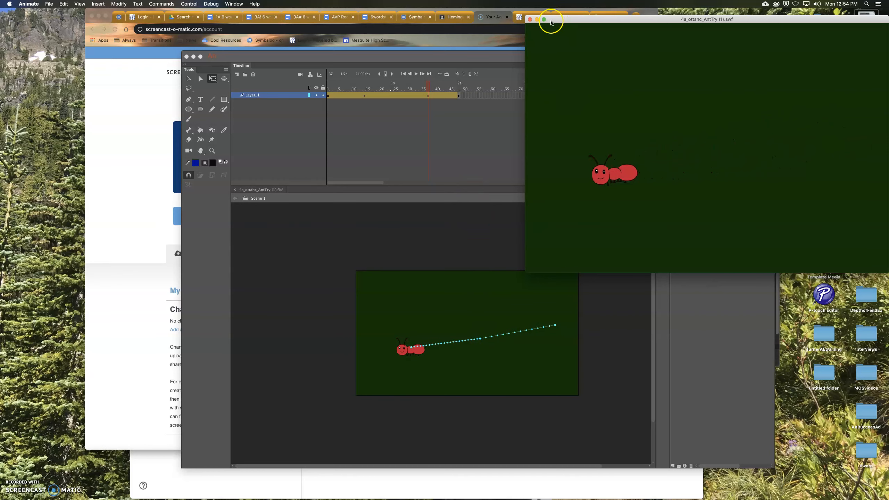
left_click(530, 19)
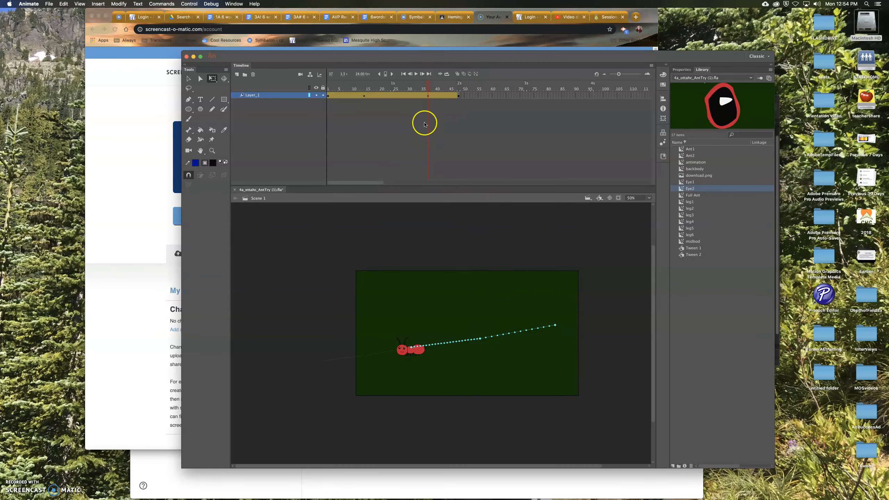
- Remove the motion from Layer_1, recreate a classic tween, and move the ant straight left to about mid-stage at frame 37
right_click(428, 97)
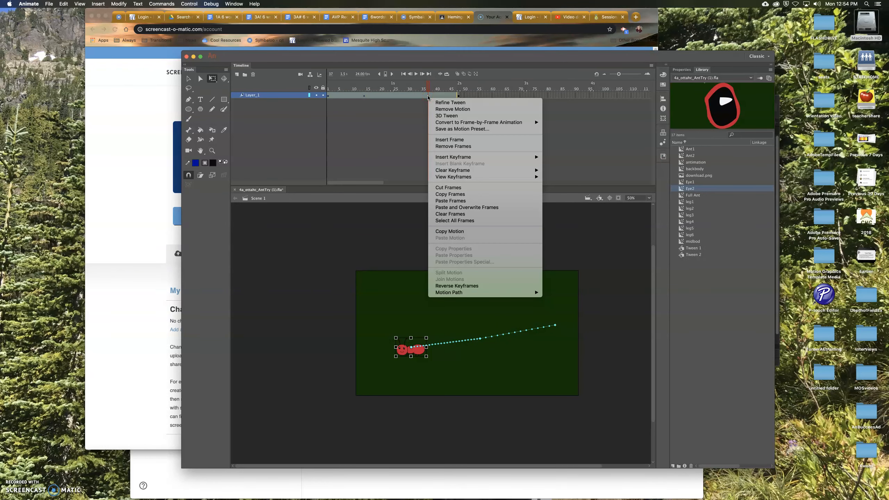
left_click(453, 109)
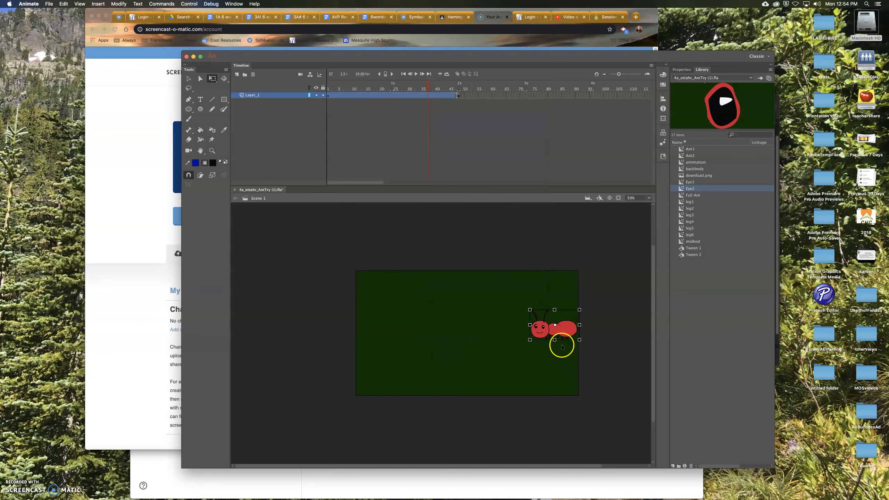
right_click(338, 96)
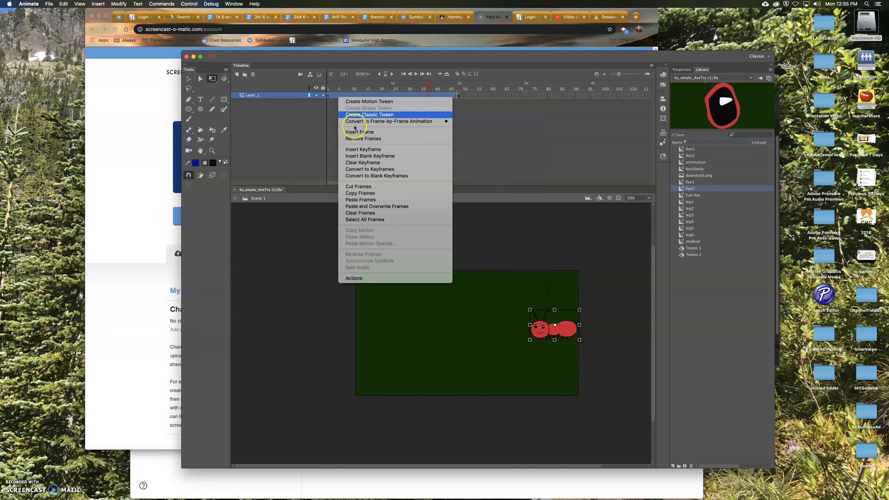
left_click(358, 102)
left_click_drag(566, 329, 469, 332)
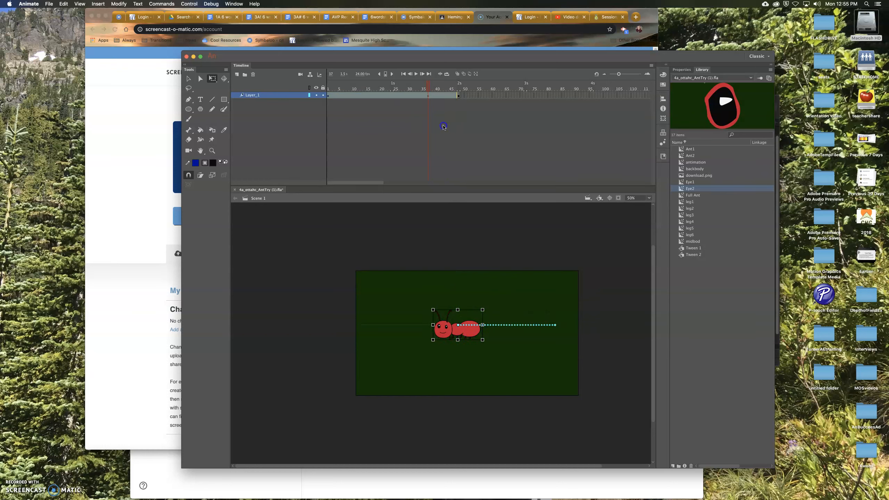
- Test the movie again to preview the horizontal walk and close the preview window
key("super+Return")
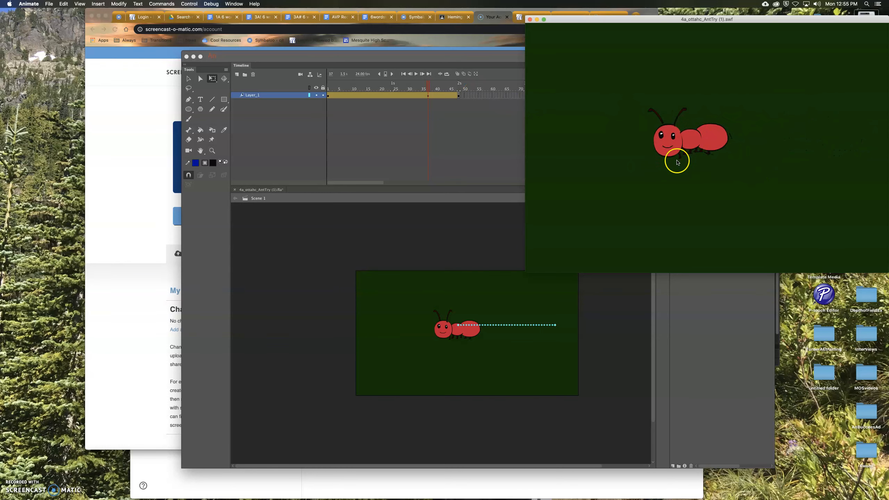
left_click(395, 302)
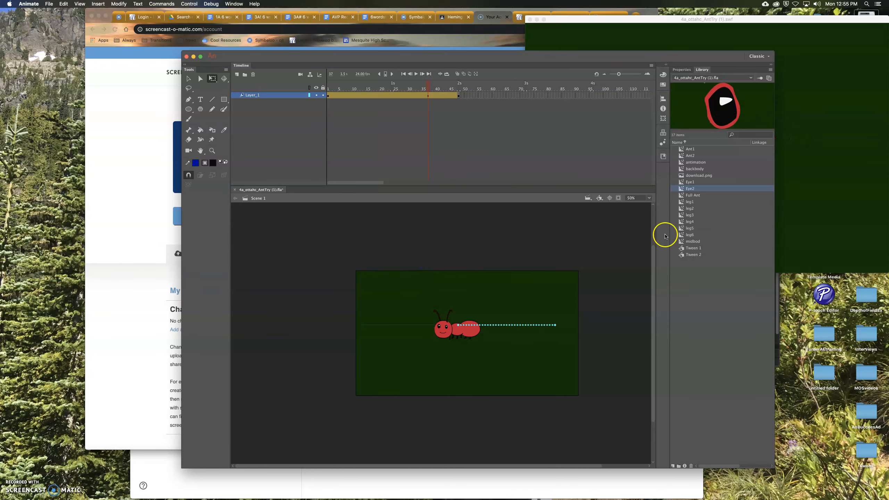
left_click(531, 21)
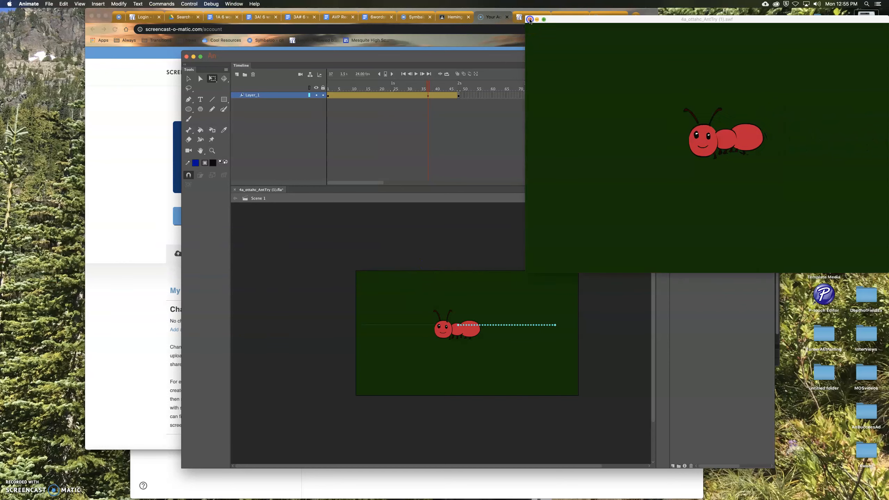
left_click(530, 20)
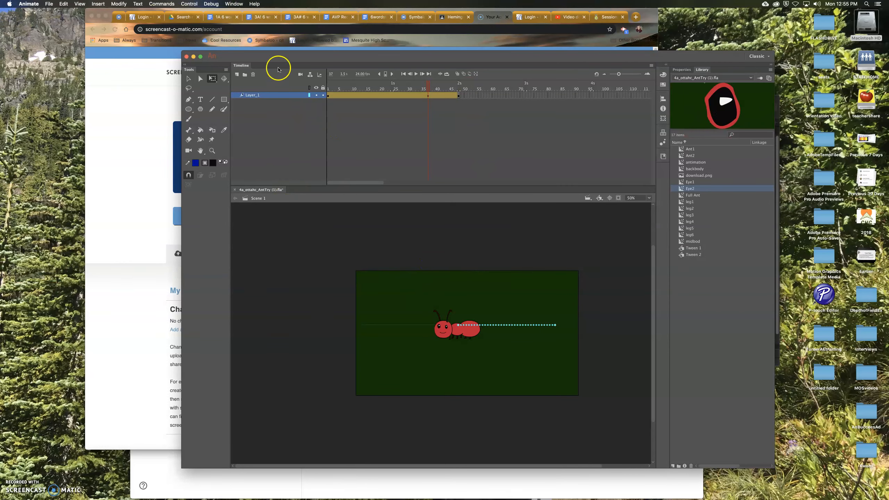